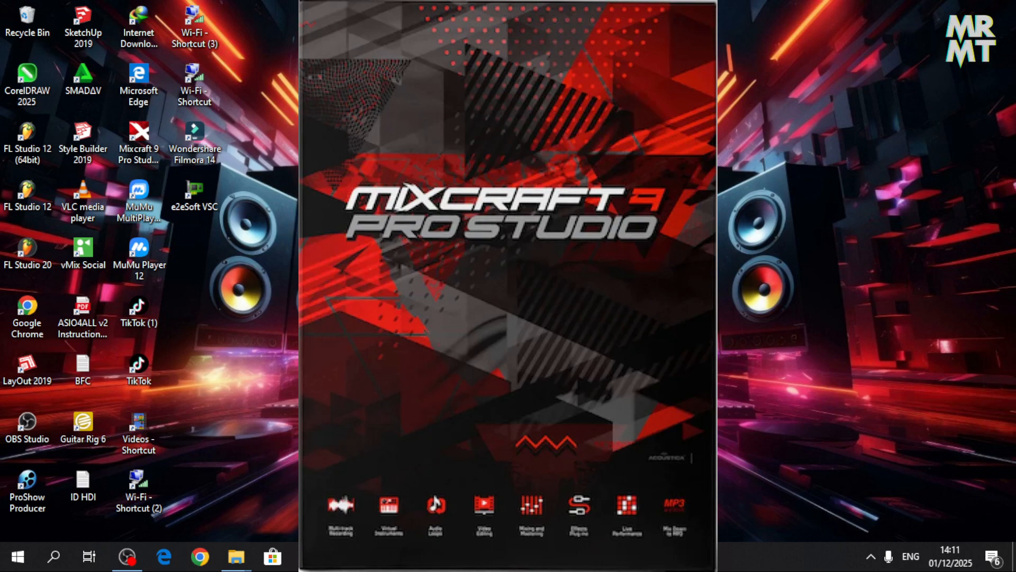
pyautogui.doubleClick(139, 138)
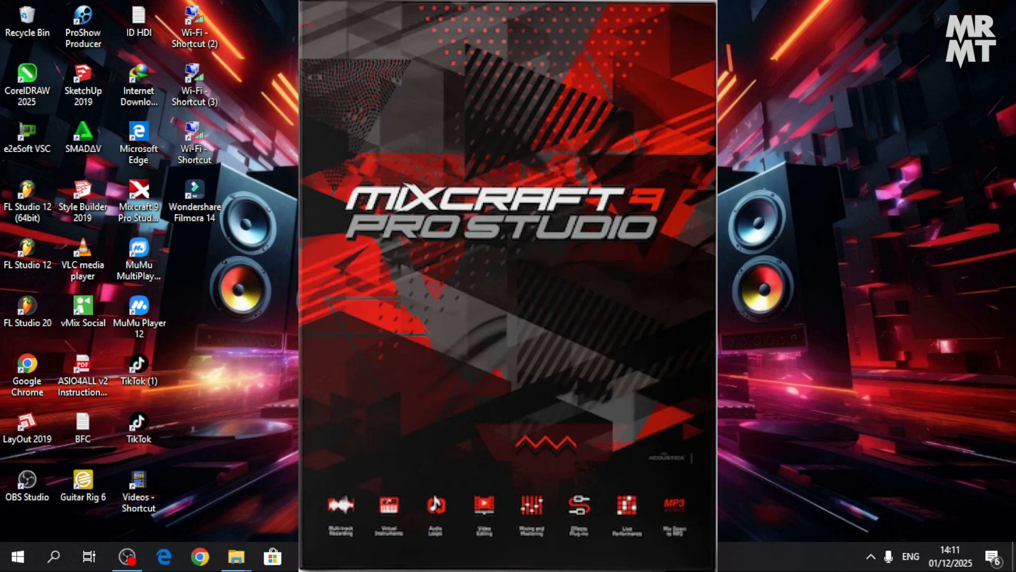
pyautogui.rightClick(742, 312)
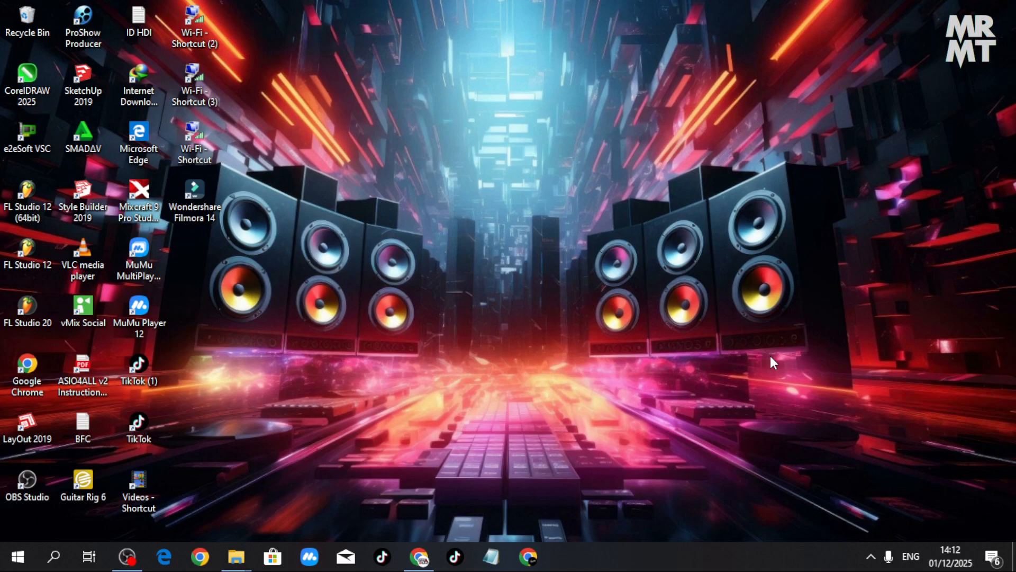
pyautogui.rightClick(856, 304)
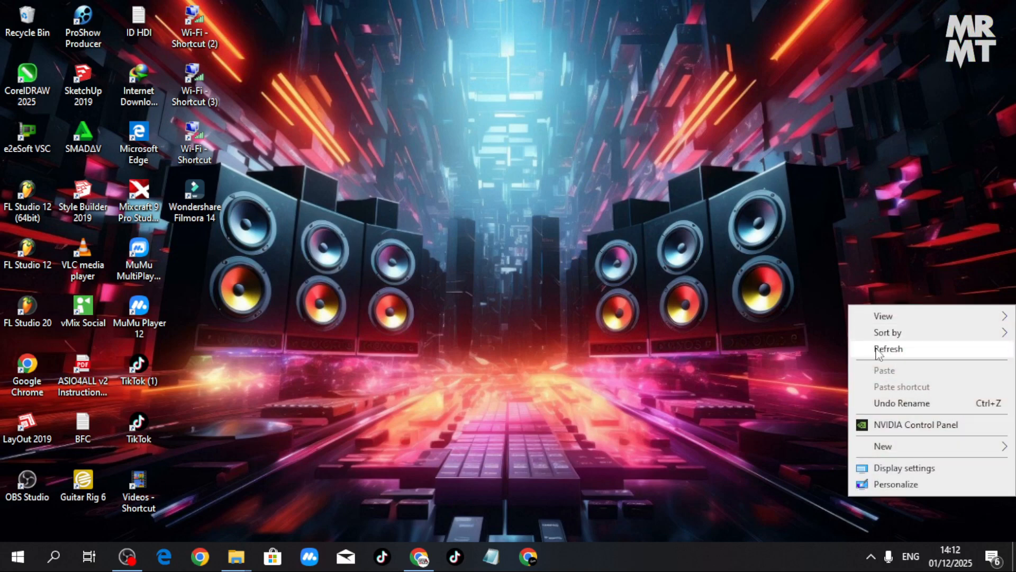
pyautogui.click(876, 345)
pyautogui.rightClick(758, 307)
pyautogui.click(776, 345)
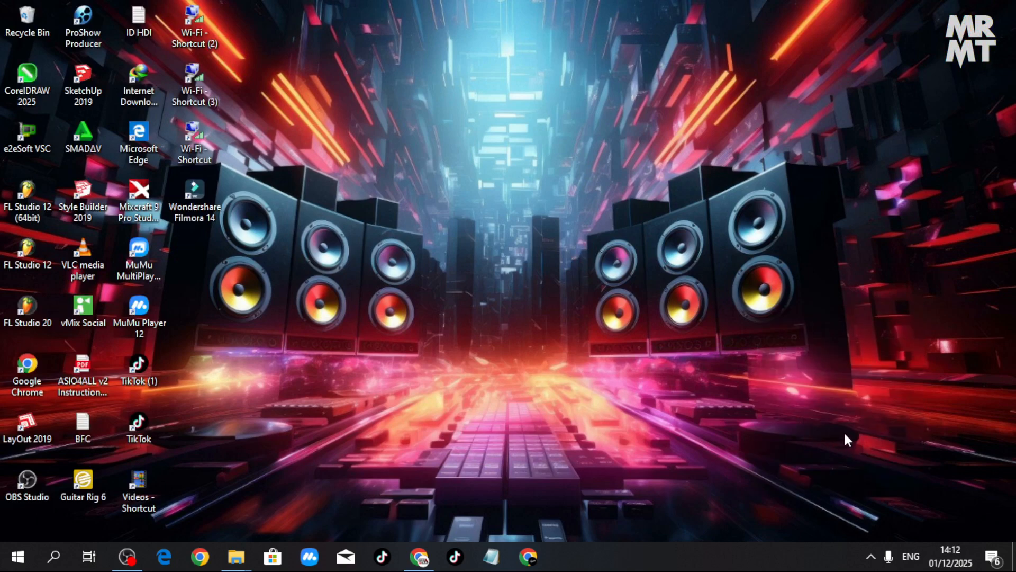
# - Check the CABLE Input (VB-Audio Virtual Cable) device in the Windows volume mixer, then close the mixer and refresh the desktop
pyautogui.click(870, 555)
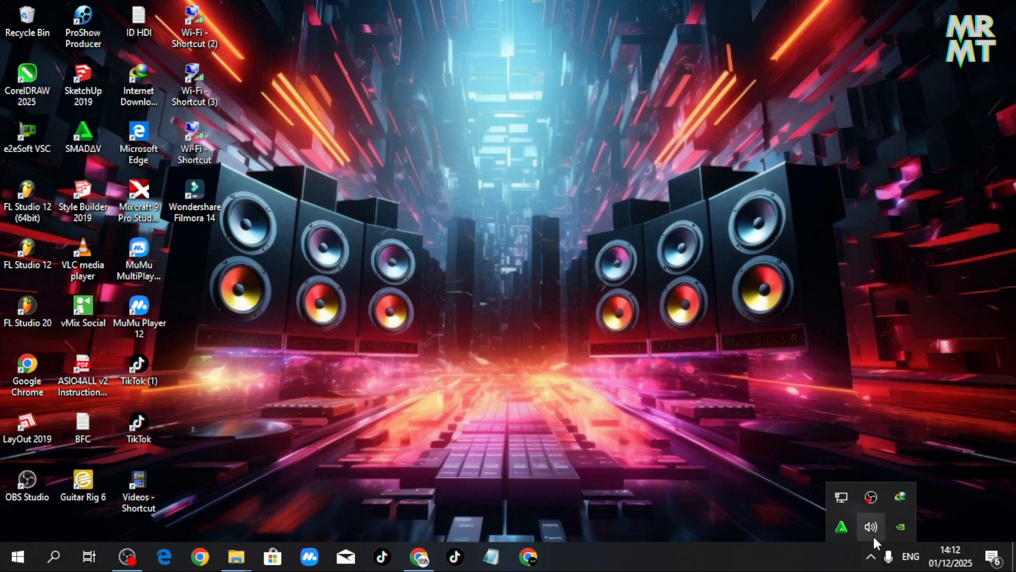
pyautogui.rightClick(873, 532)
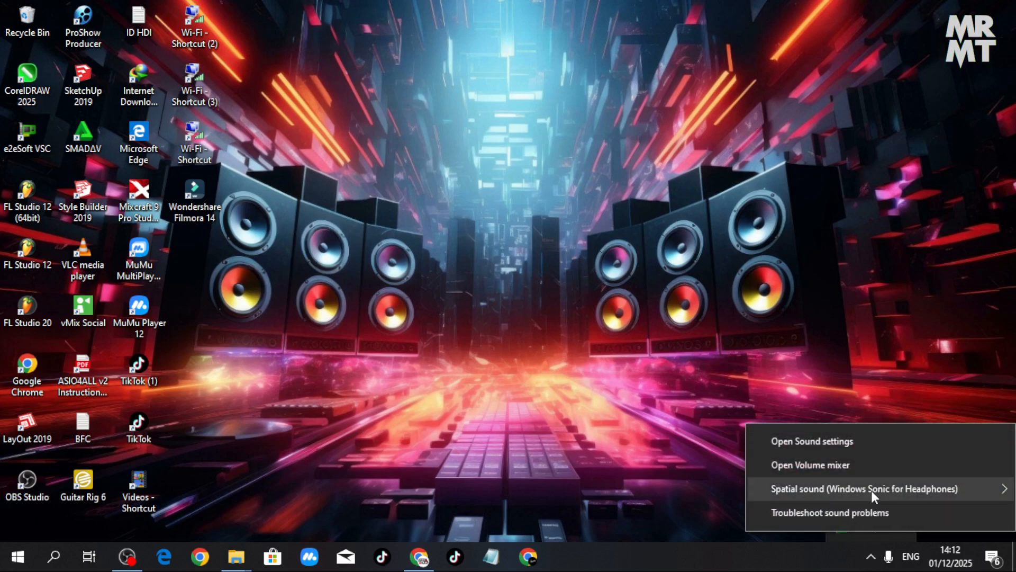
pyautogui.click(872, 466)
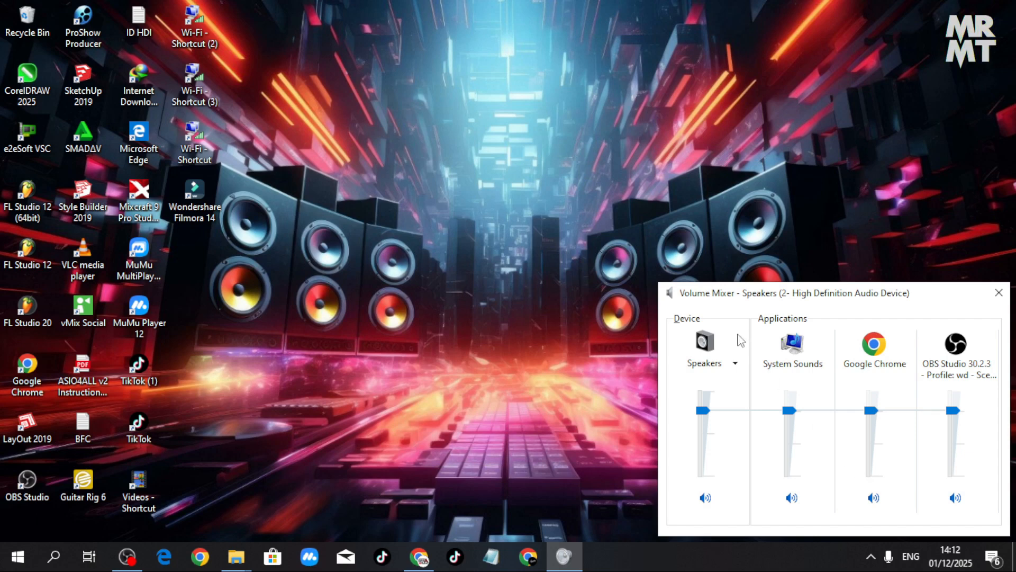
pyautogui.click(737, 366)
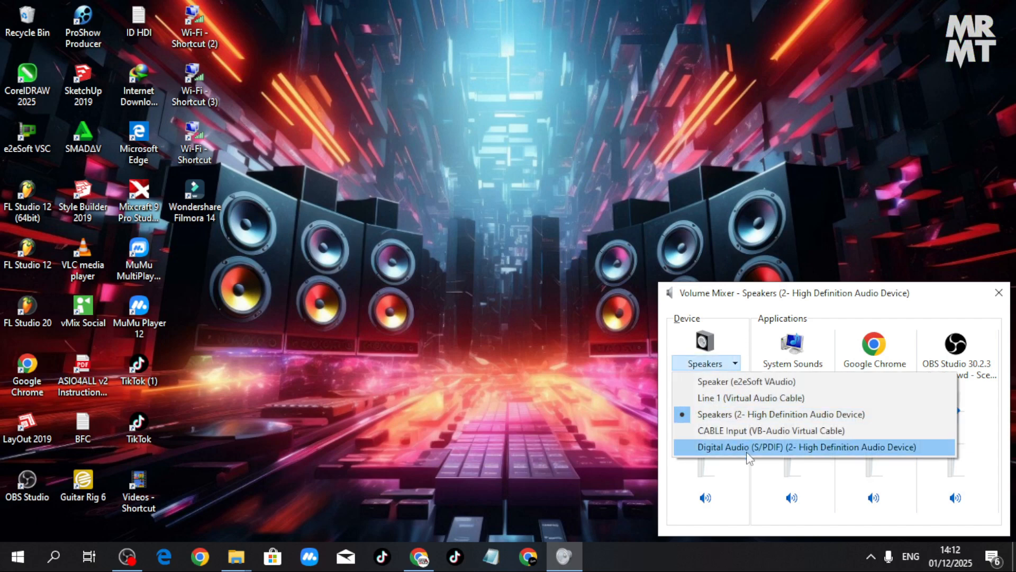
pyautogui.click(751, 431)
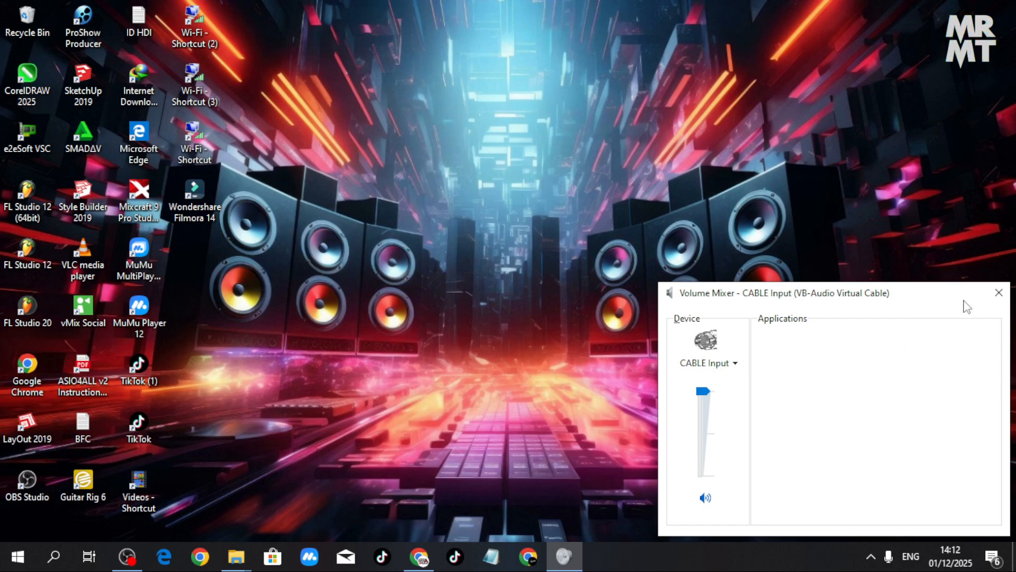
pyautogui.click(998, 292)
pyautogui.rightClick(425, 316)
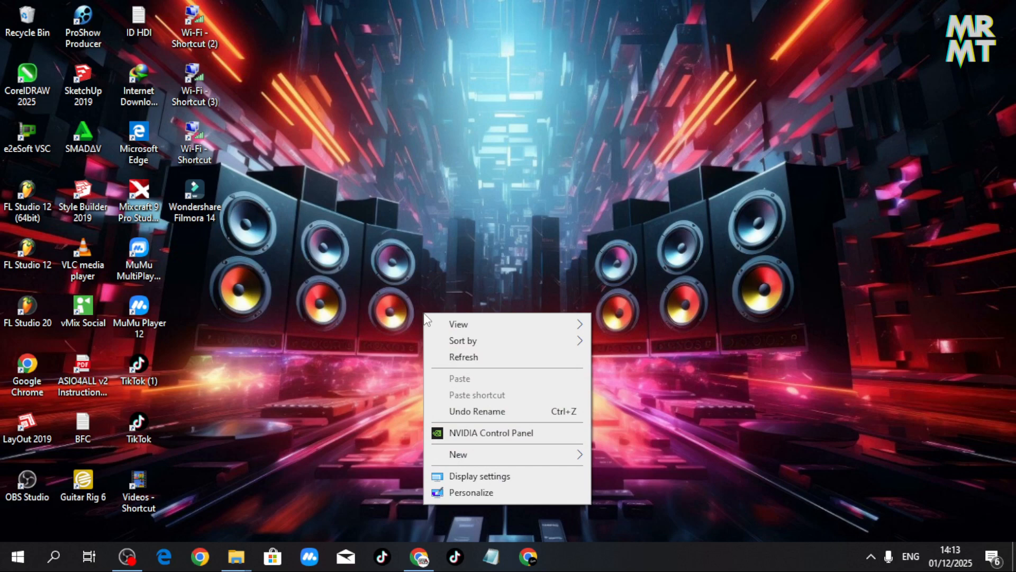
pyautogui.click(469, 358)
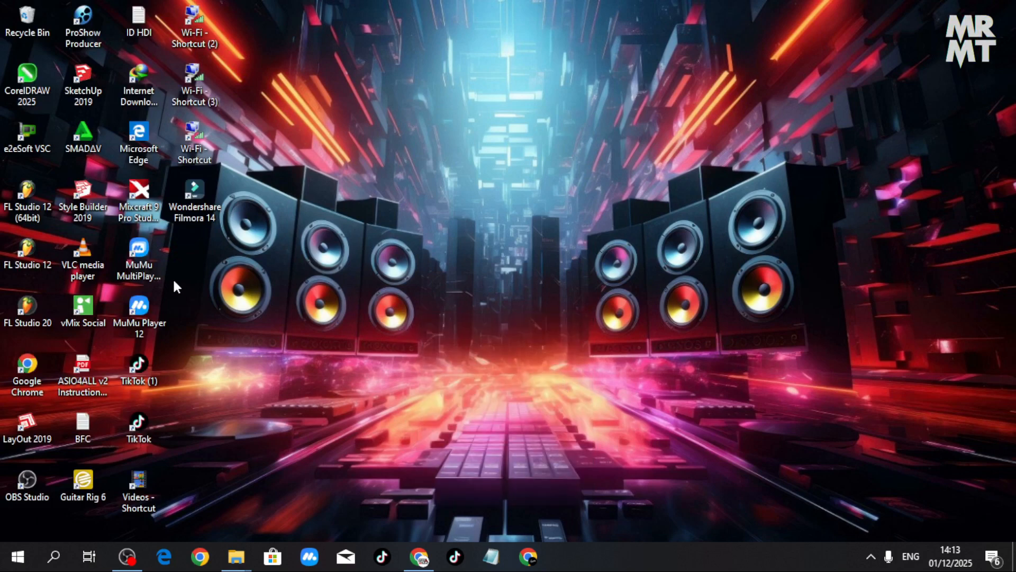
# - Open VLC media player, add the "DJ VIRAL TERBARU 2023 NO COPYRIGHT" track from the Downloads Music folder to its playlist and play it
pyautogui.doubleClick(83, 253)
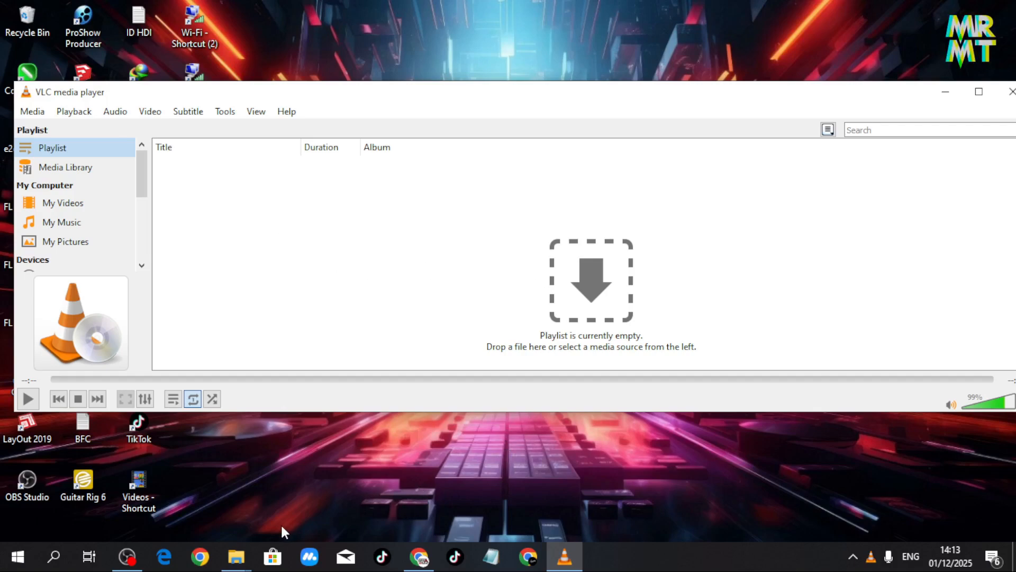
pyautogui.moveTo(237, 555)
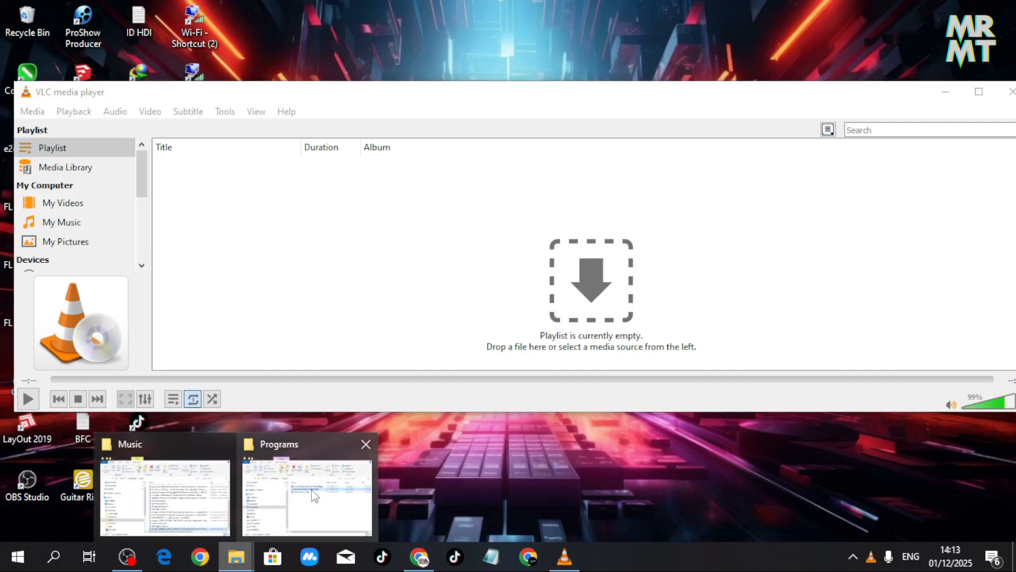
pyautogui.moveTo(248, 495)
pyautogui.click(164, 498)
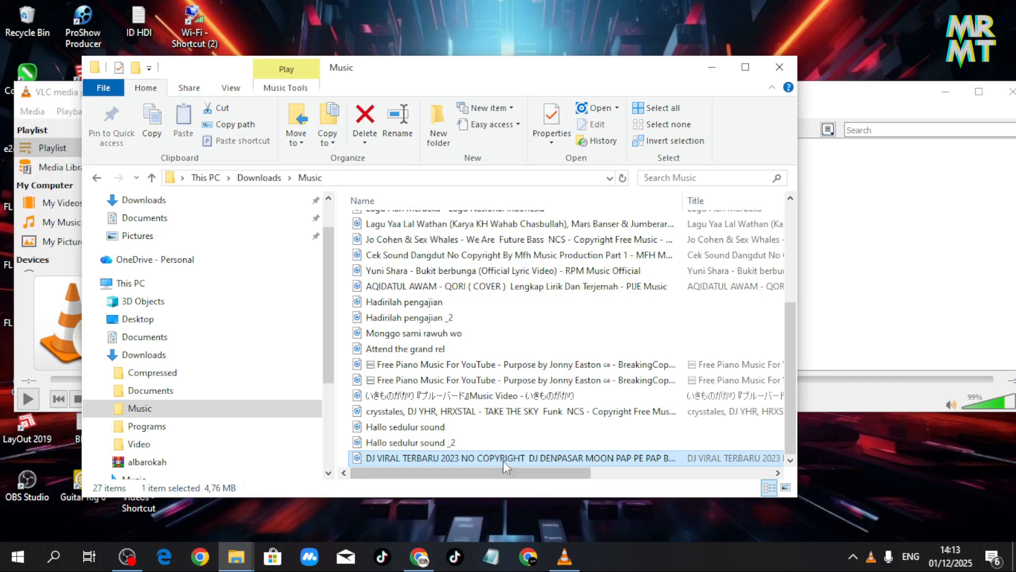
pyautogui.moveTo(502, 460); pyautogui.dragTo(828, 293)
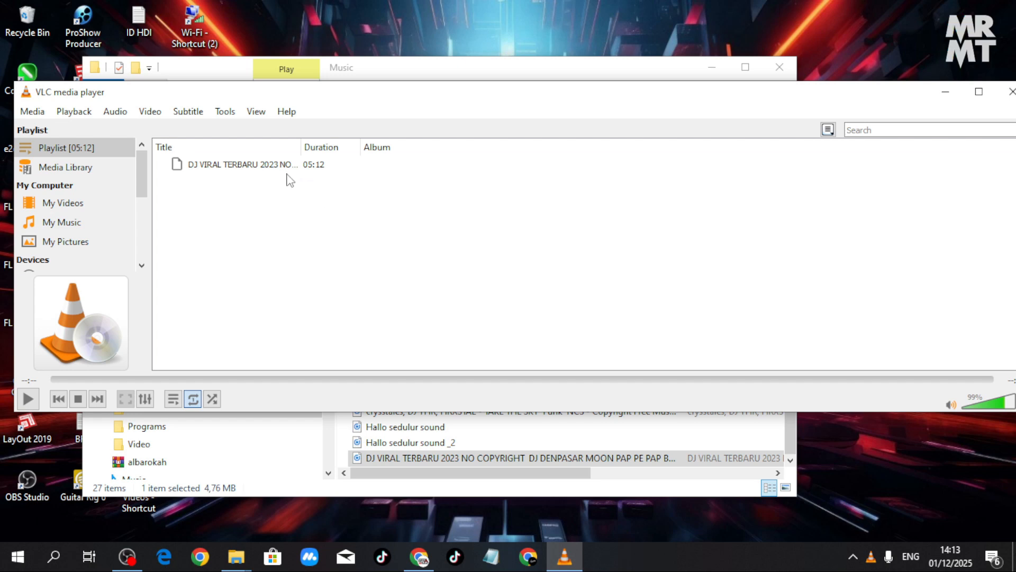
pyautogui.doubleClick(280, 168)
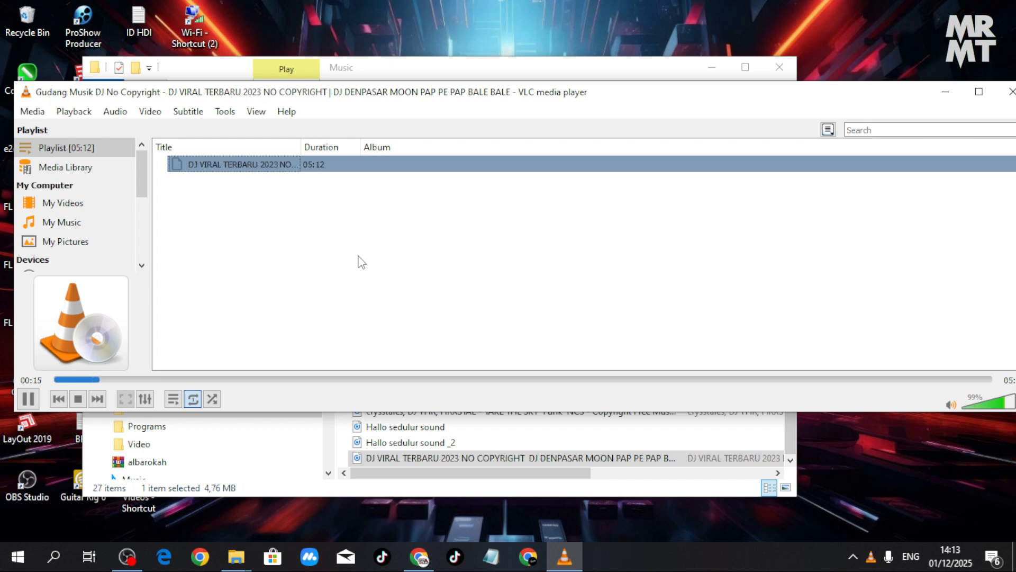
# - Set VLC's audio output device to CABLE Input (VB-Audio Virtual Cable) and minimize the player and the Music folder
pyautogui.click(115, 112)
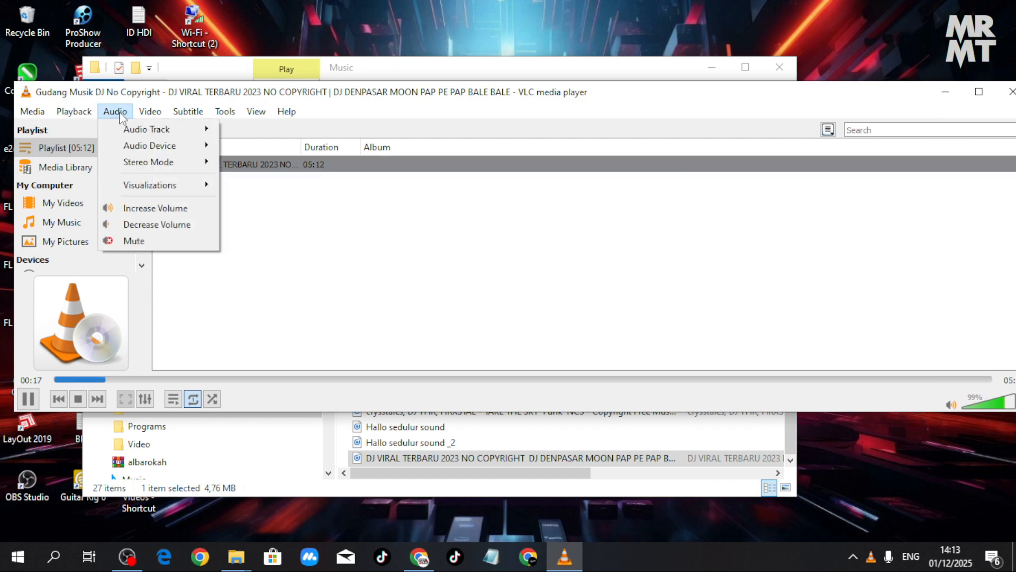
pyautogui.moveTo(164, 150)
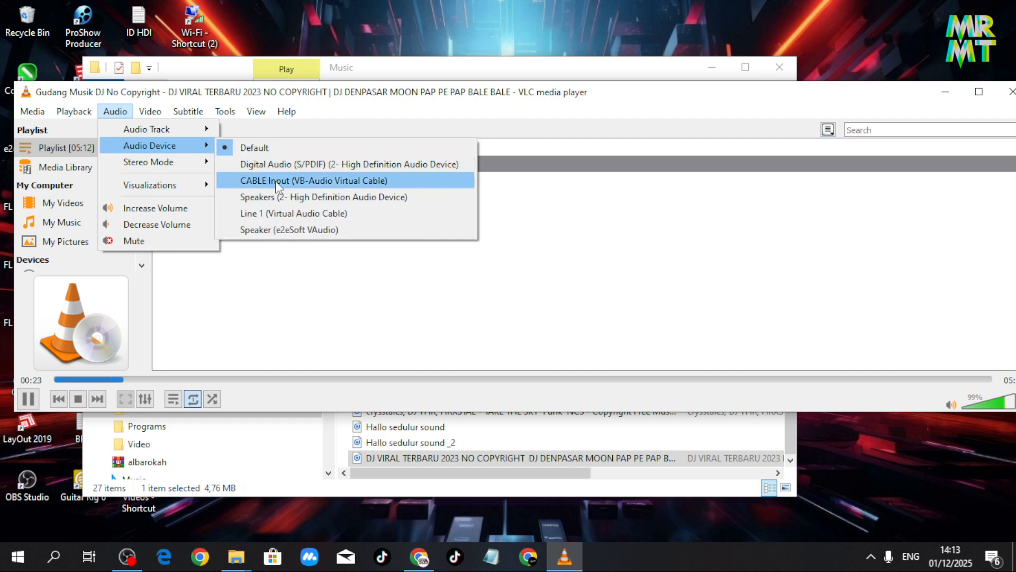
pyautogui.click(276, 181)
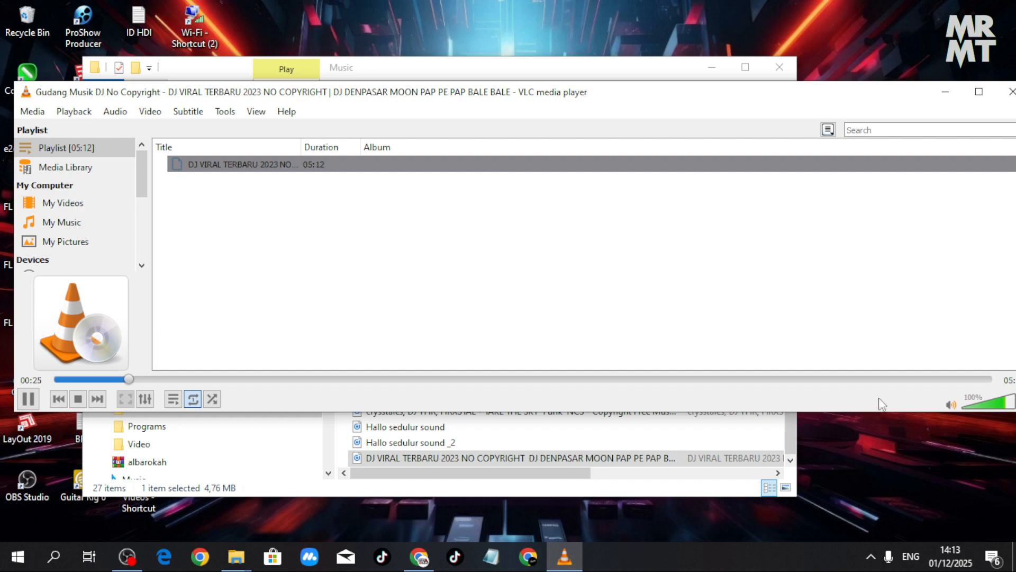
pyautogui.click(945, 92)
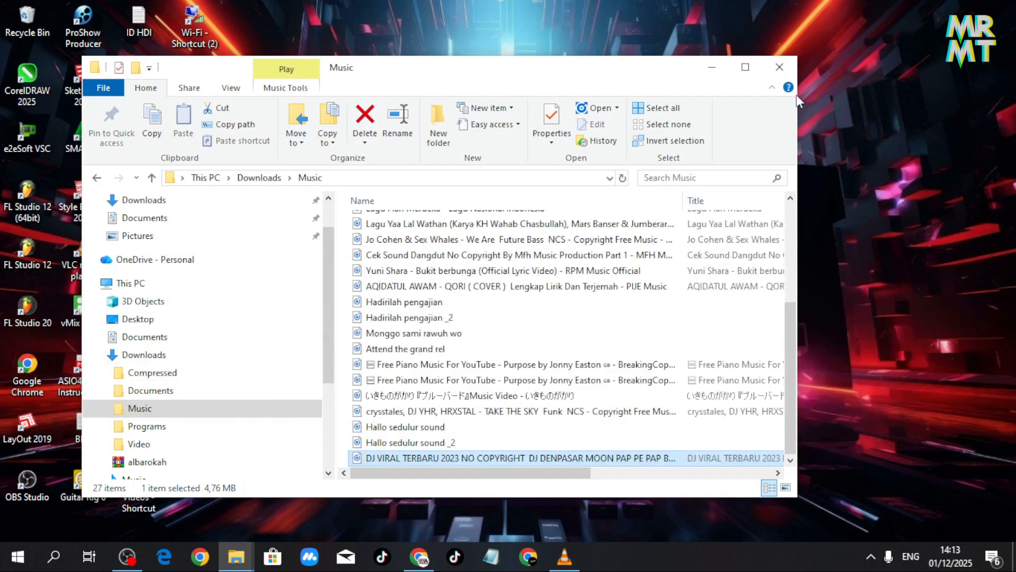
pyautogui.click(711, 66)
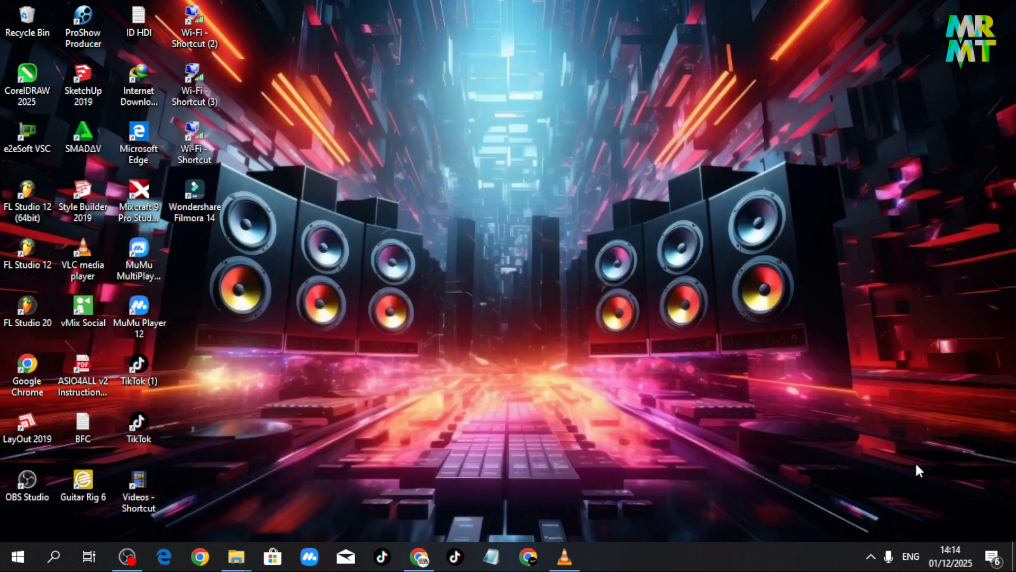
# - Examine VLC's signal level on the CABLE Input (VB-Audio Virtual Cable) device in the Windows volume mixer, then close it
pyautogui.click(870, 556)
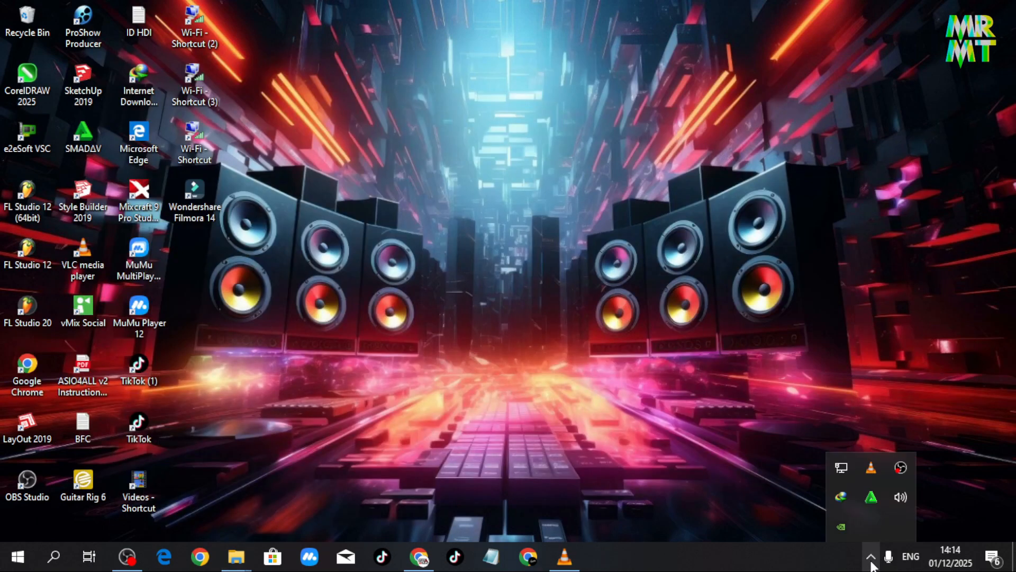
pyautogui.rightClick(898, 506)
pyautogui.click(891, 445)
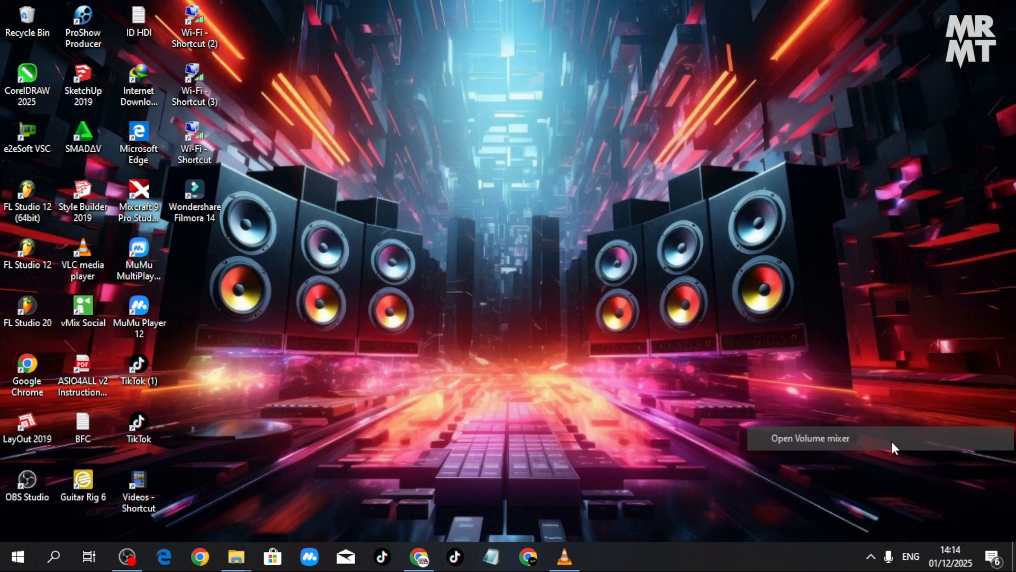
pyautogui.click(735, 364)
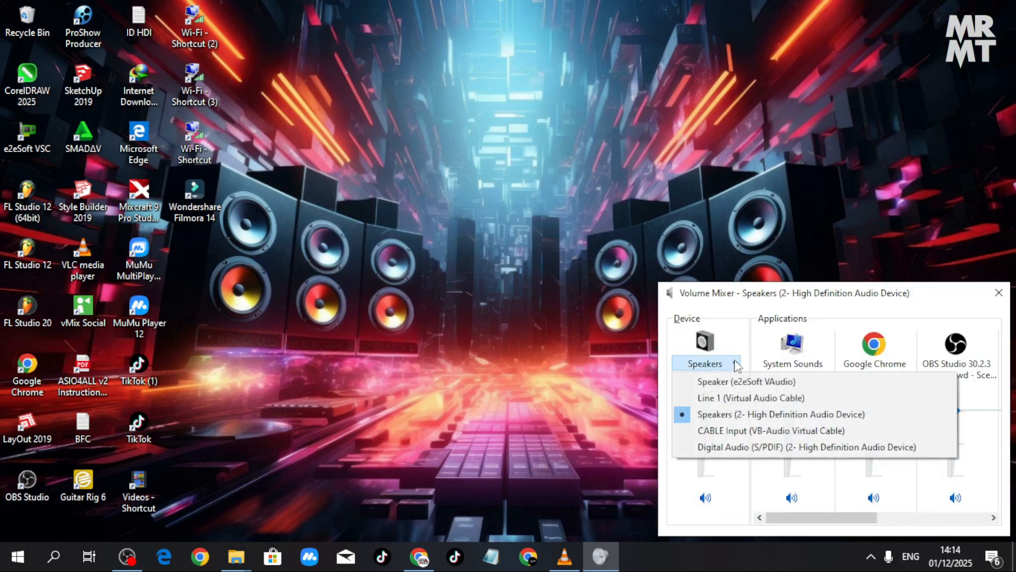
pyautogui.click(747, 432)
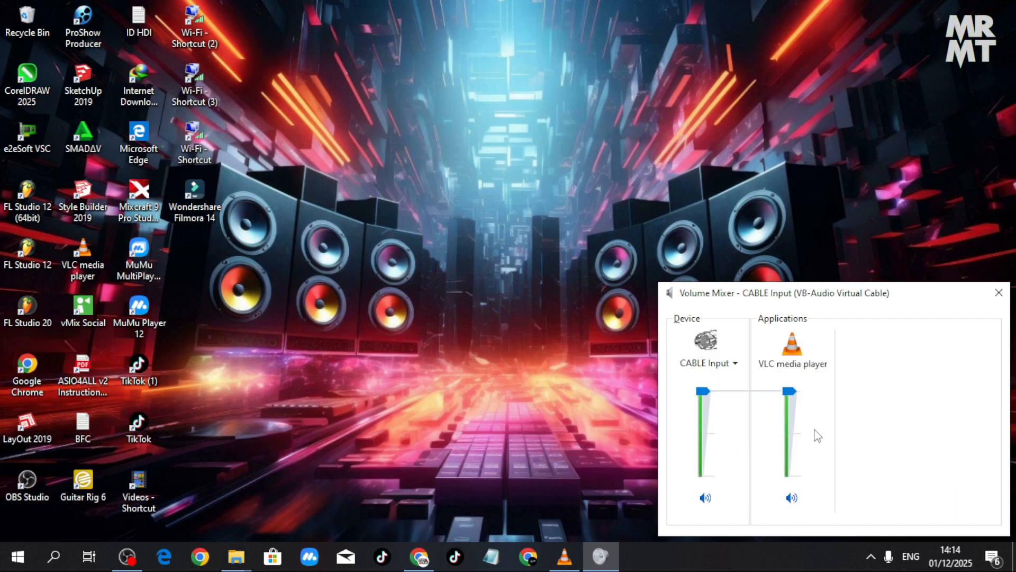
pyautogui.click(999, 293)
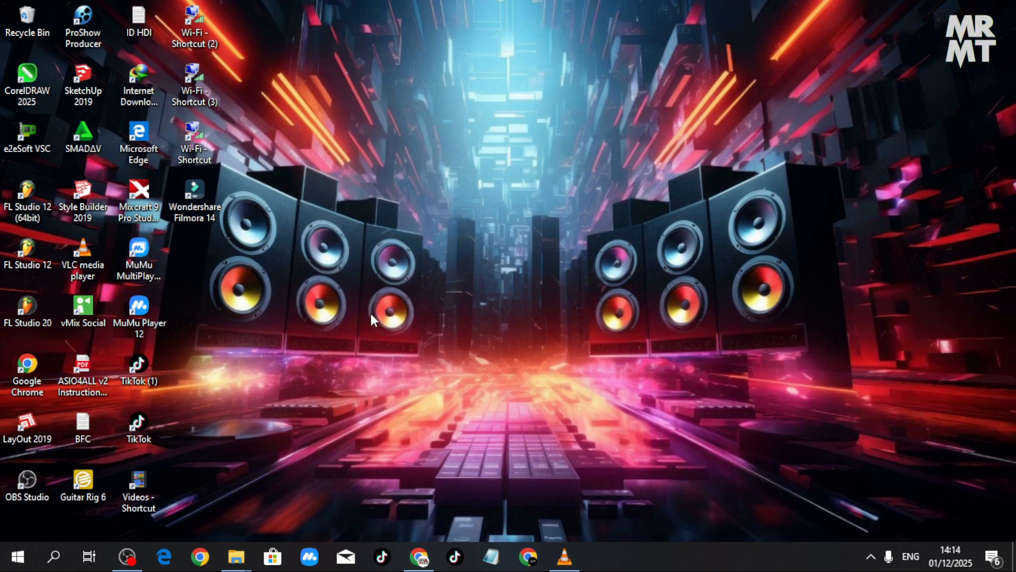
# - Launch Mixcraft 9 Pro Studio and create a new project with the default settings, containing only the master track
pyautogui.doubleClick(140, 192)
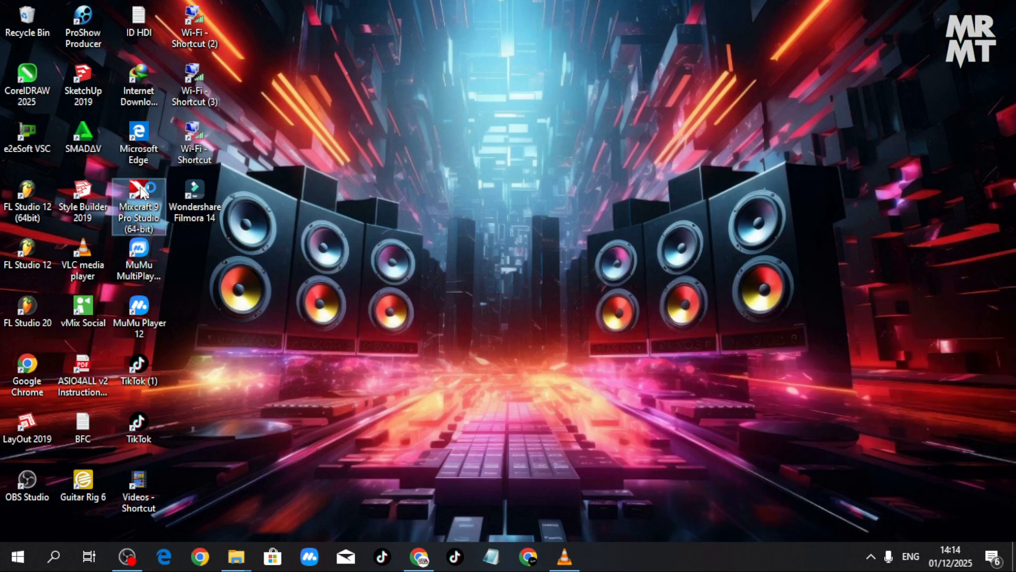
pyautogui.click(650, 347)
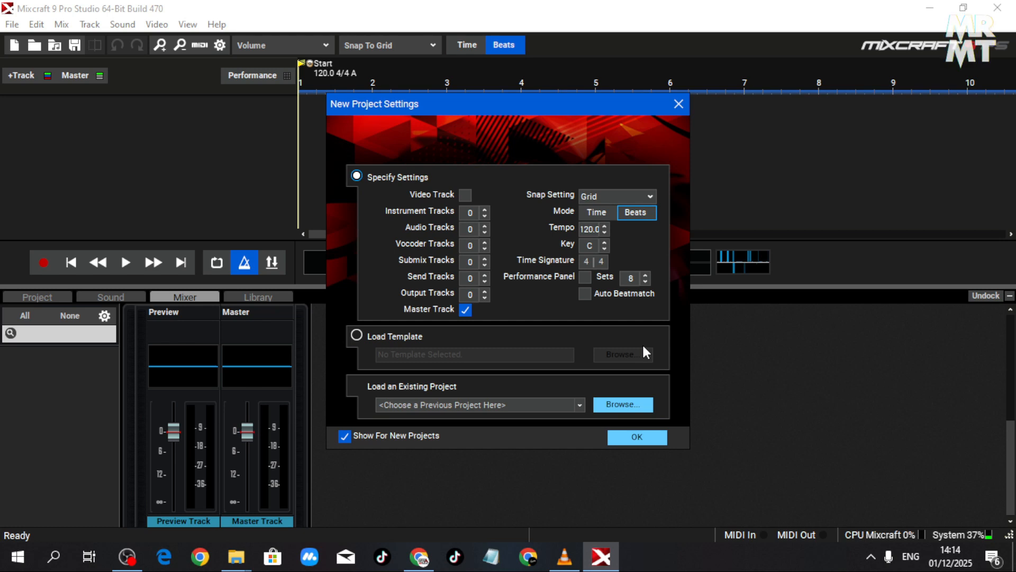
pyautogui.click(629, 444)
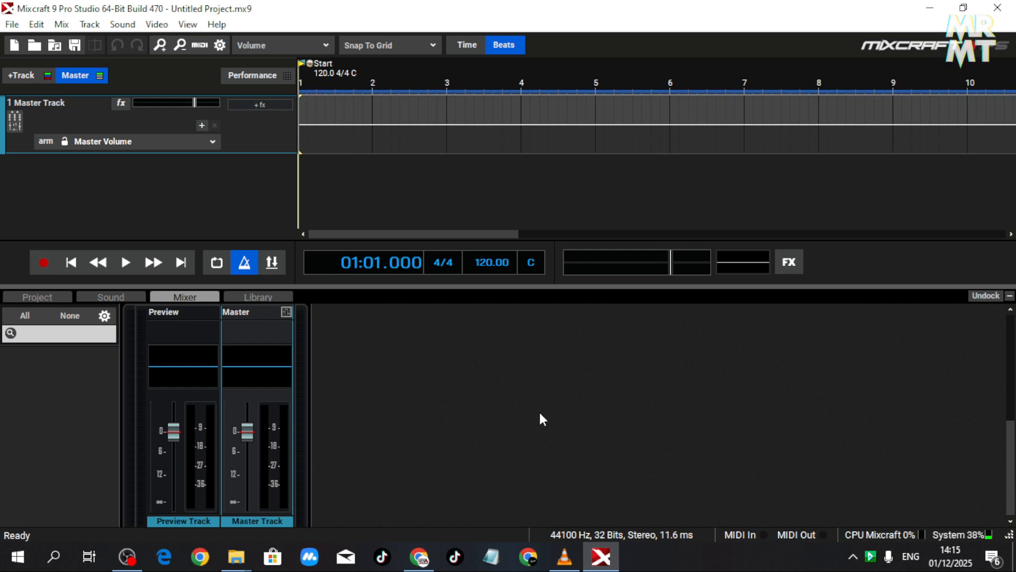
# - Review the ASIO driver and the recording and playback devices in the Sound Device preferences, and accept them
pyautogui.click(15, 28)
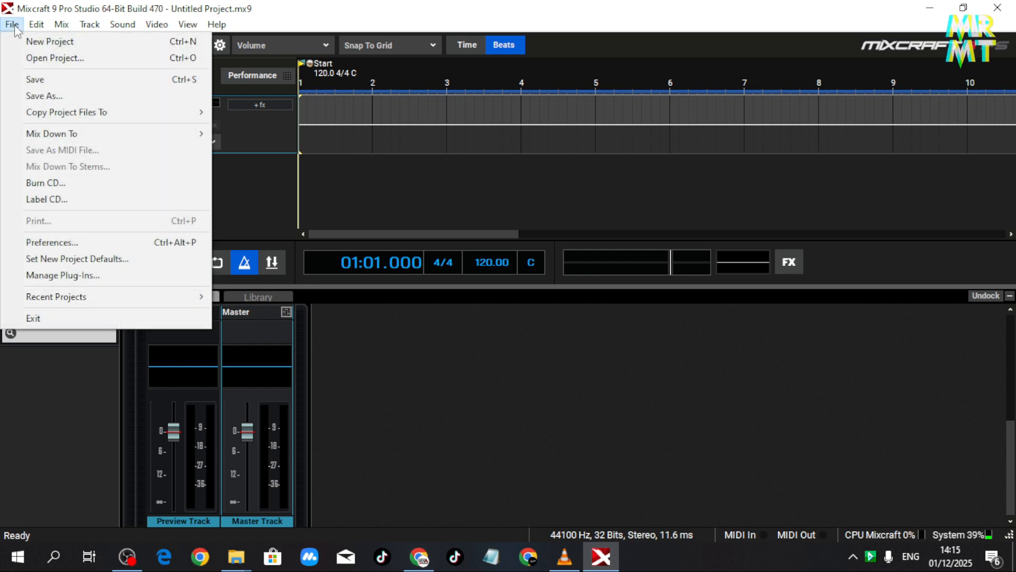
pyautogui.click(142, 245)
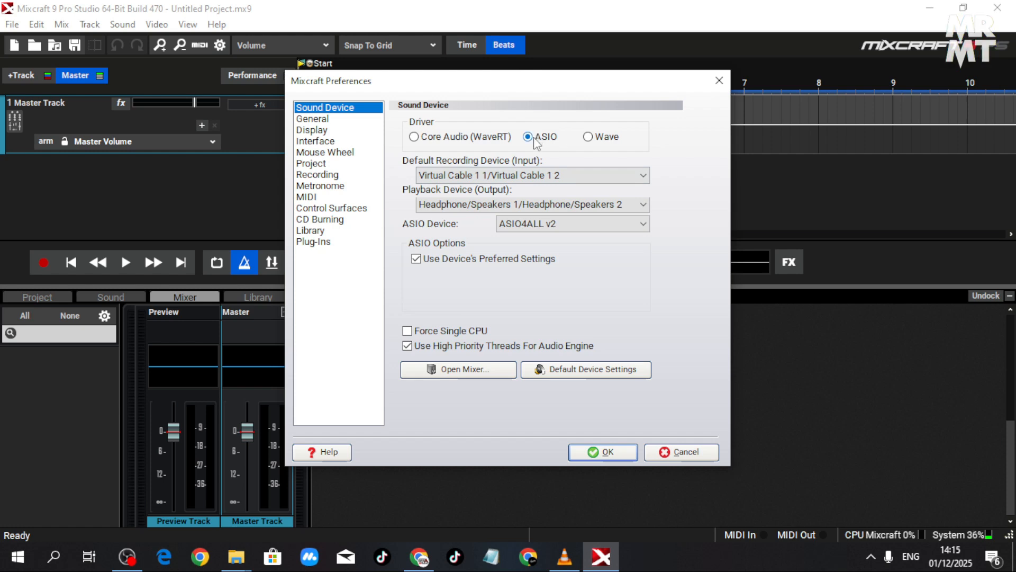
pyautogui.click(516, 207)
pyautogui.click(515, 207)
pyautogui.click(585, 454)
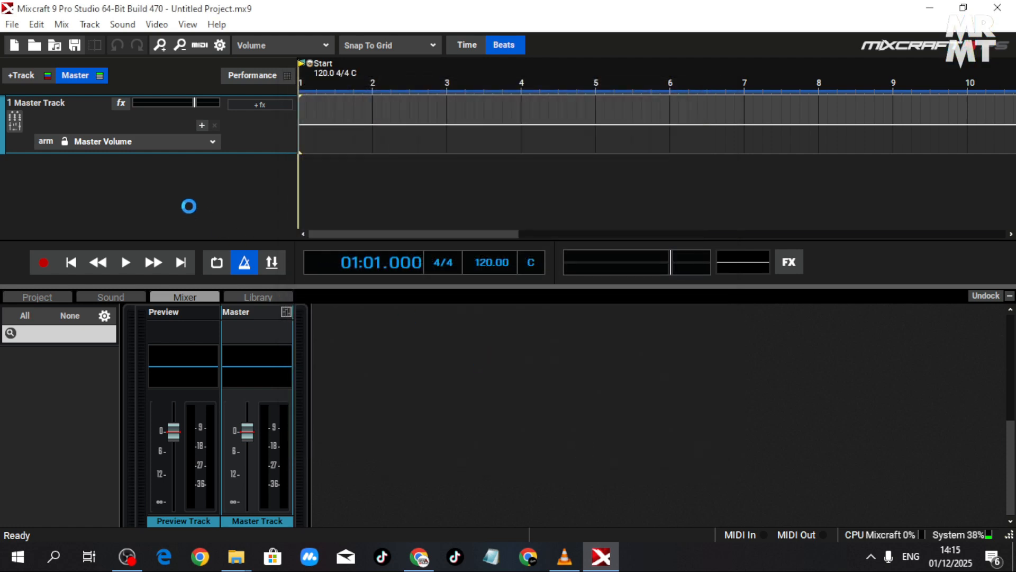
# - Add an audio track and set its recording input to the left channel (Input 1) of VB-Audio Point 1/VB-Audio Point 2
pyautogui.rightClick(122, 178)
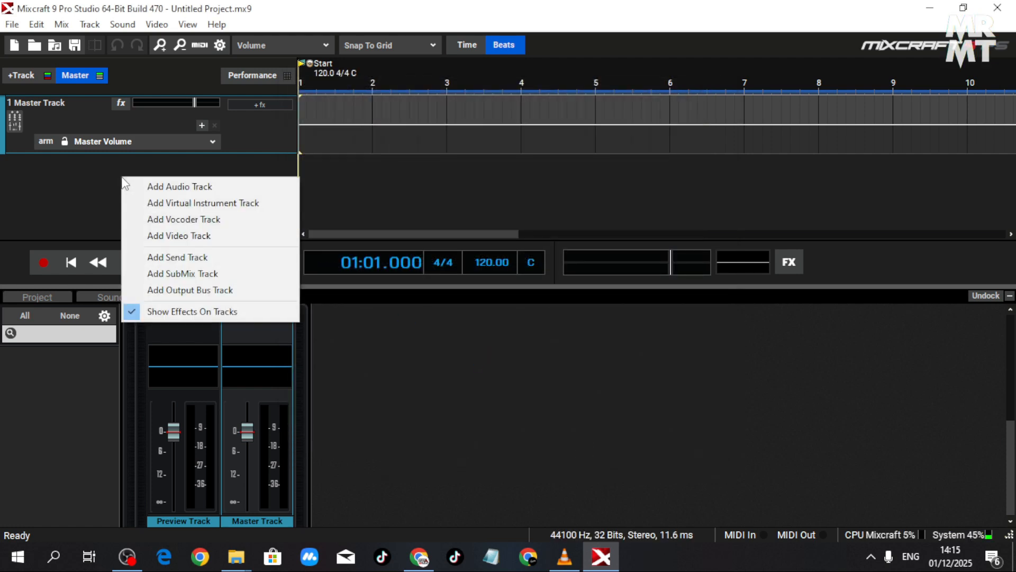
pyautogui.click(172, 191)
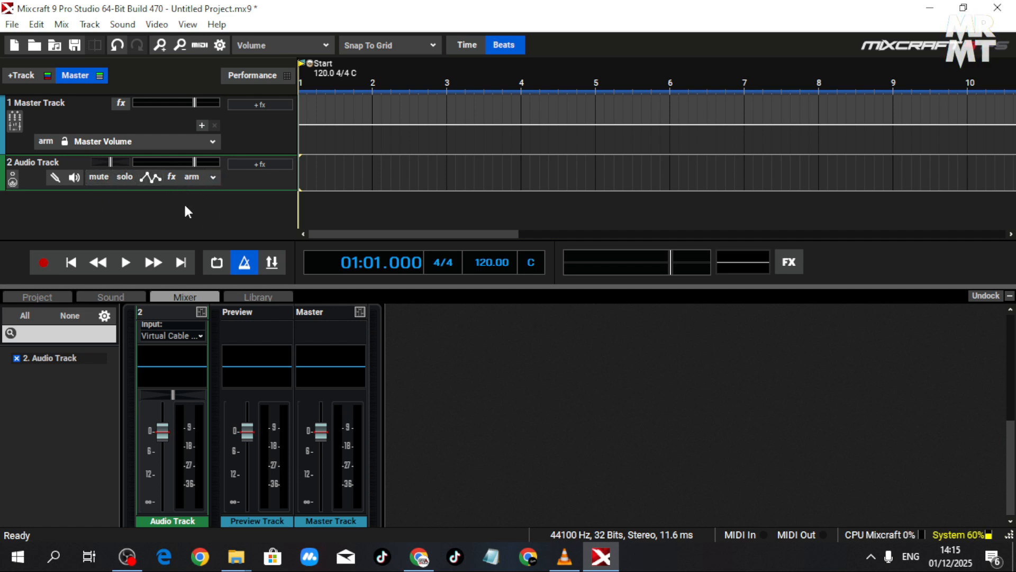
pyautogui.click(216, 178)
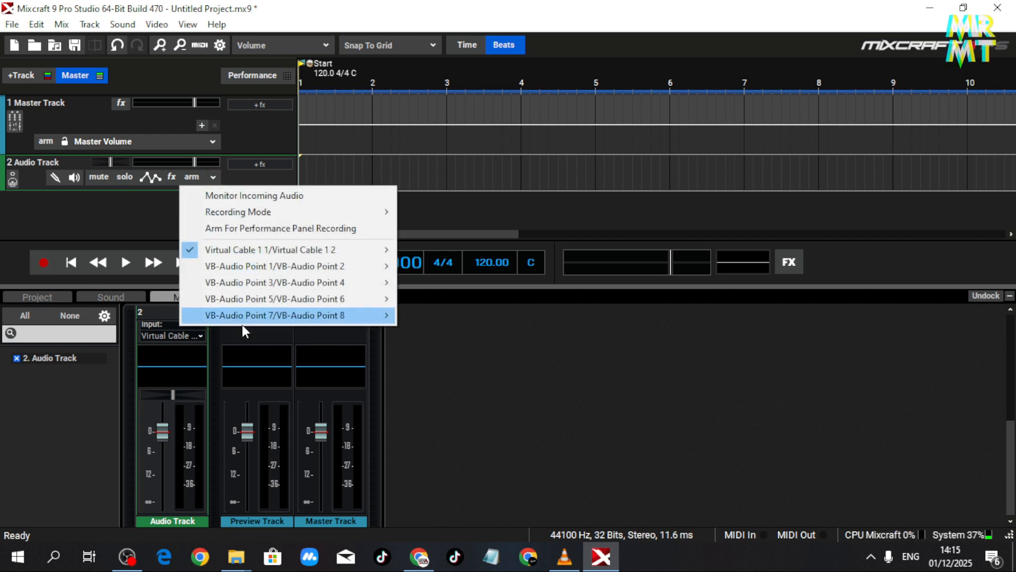
pyautogui.moveTo(326, 269)
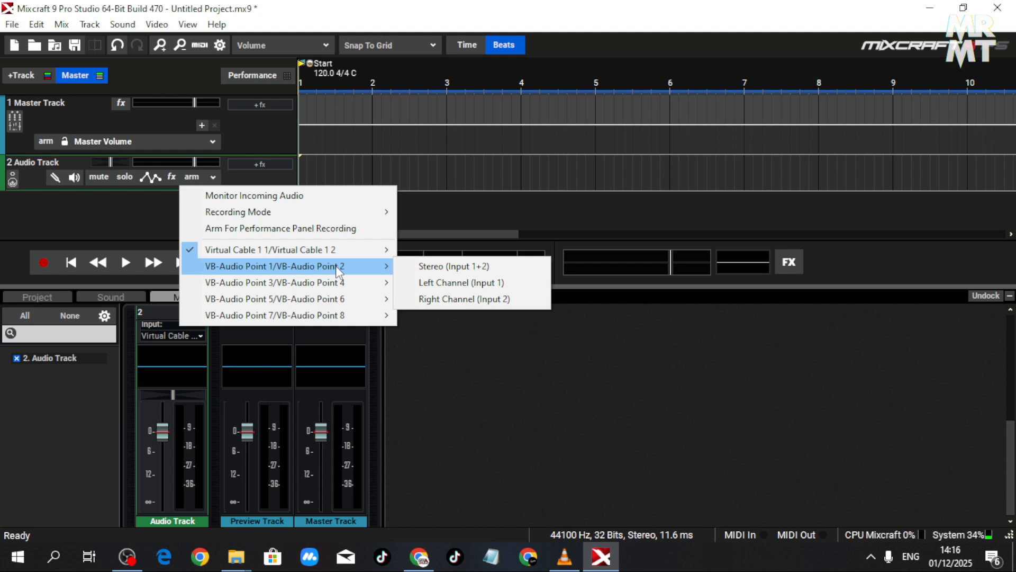
pyautogui.click(428, 284)
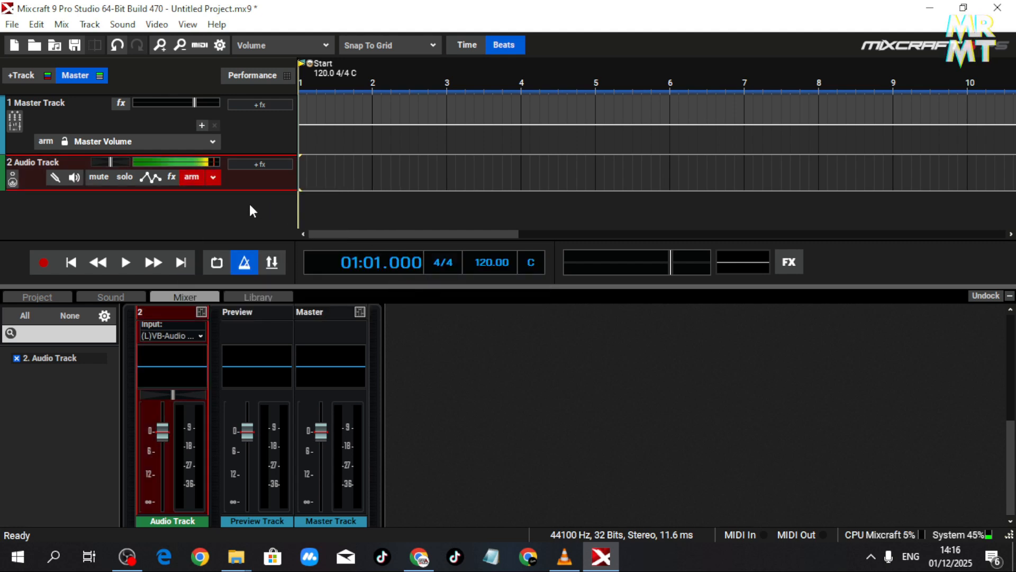
# - Add a second audio track and set its recording input to the right channel (Input 2) of VB-Audio Point 1/VB-Audio Point 2
pyautogui.rightClick(157, 222)
pyautogui.click(221, 231)
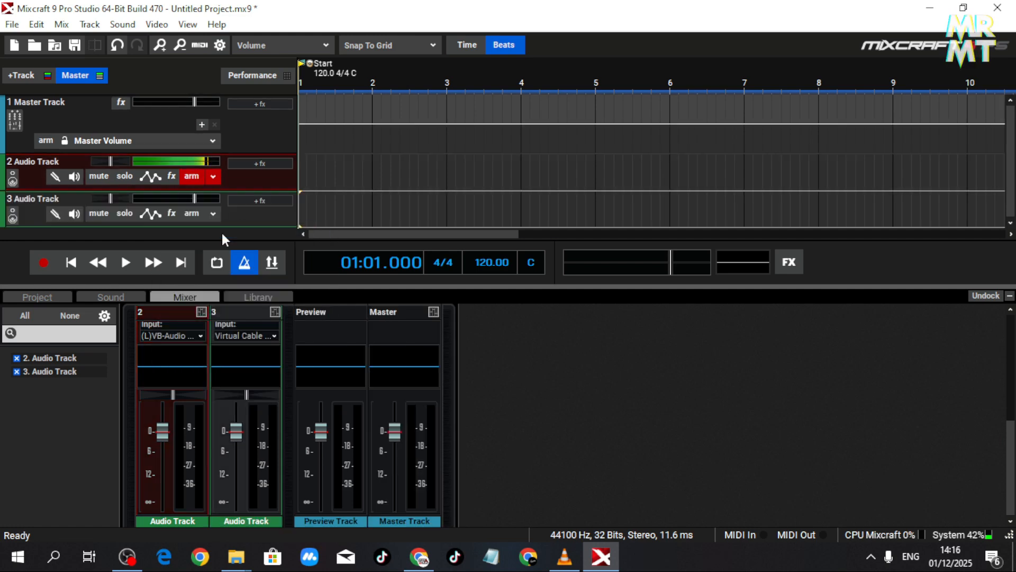
pyautogui.click(212, 214)
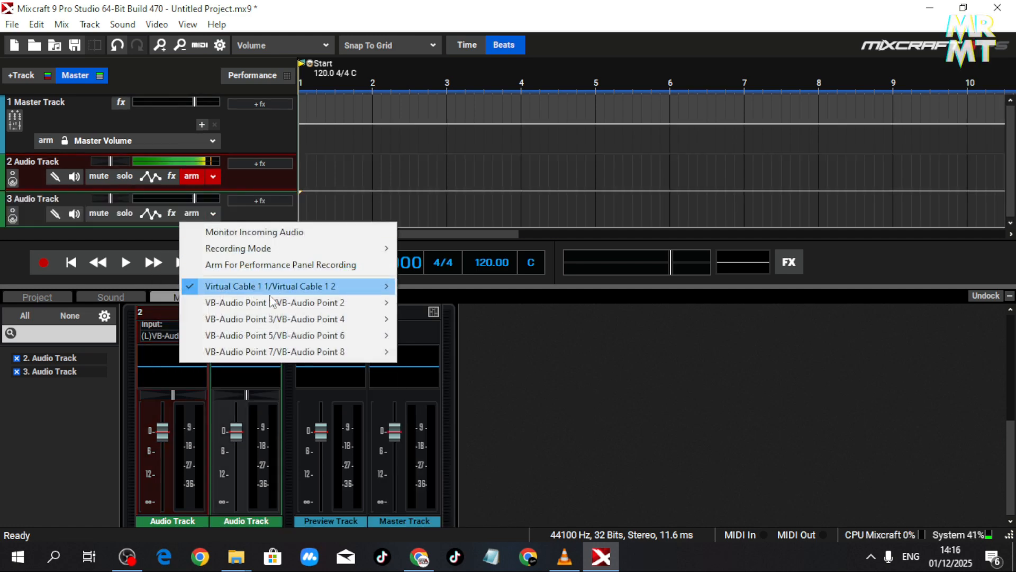
pyautogui.moveTo(277, 301)
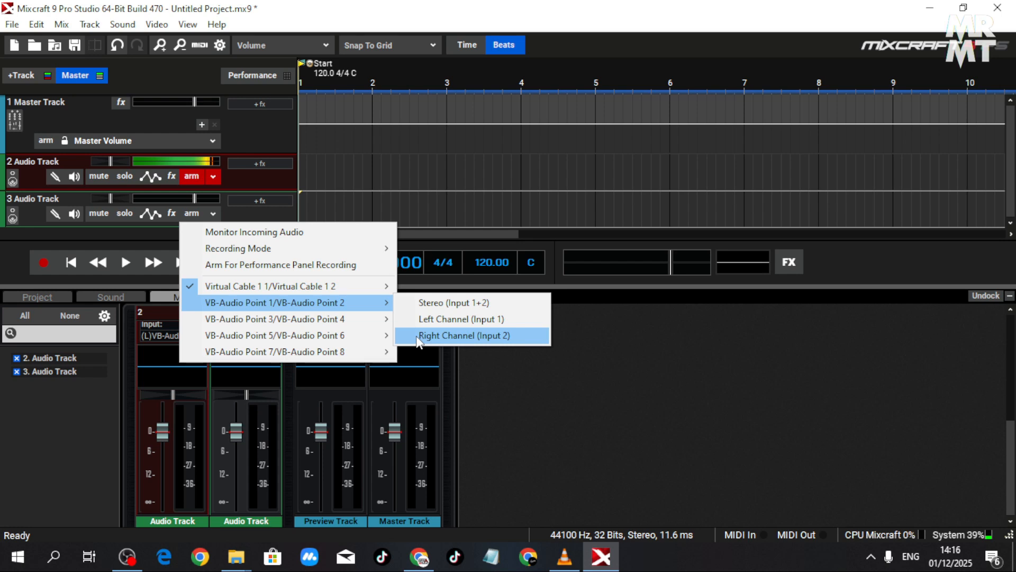
pyautogui.click(418, 335)
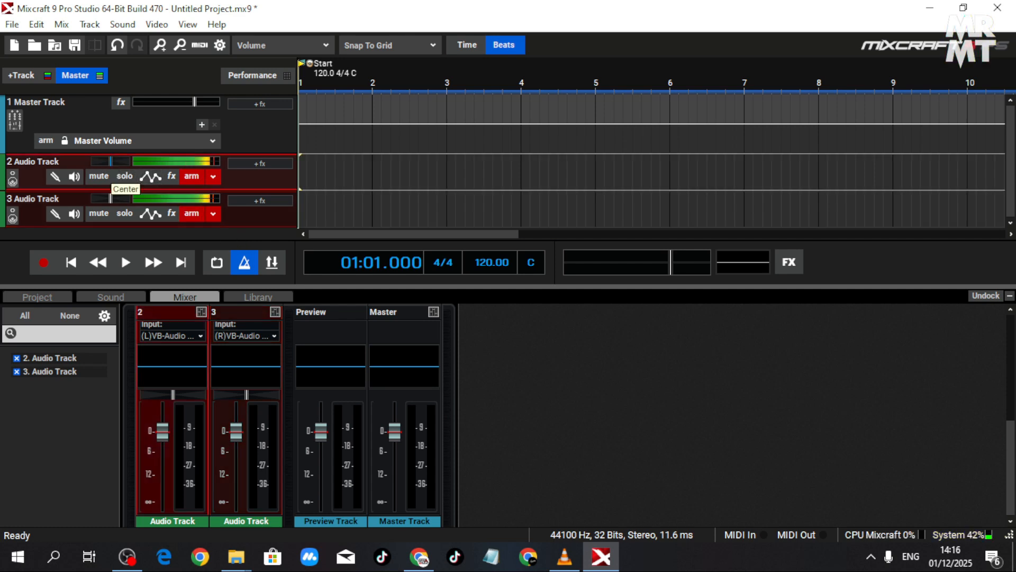
# - Pan audio track 2 fully to the left channel and audio track 3 fully to the right channel
pyautogui.moveTo(111, 161); pyautogui.dragTo(13, 161)
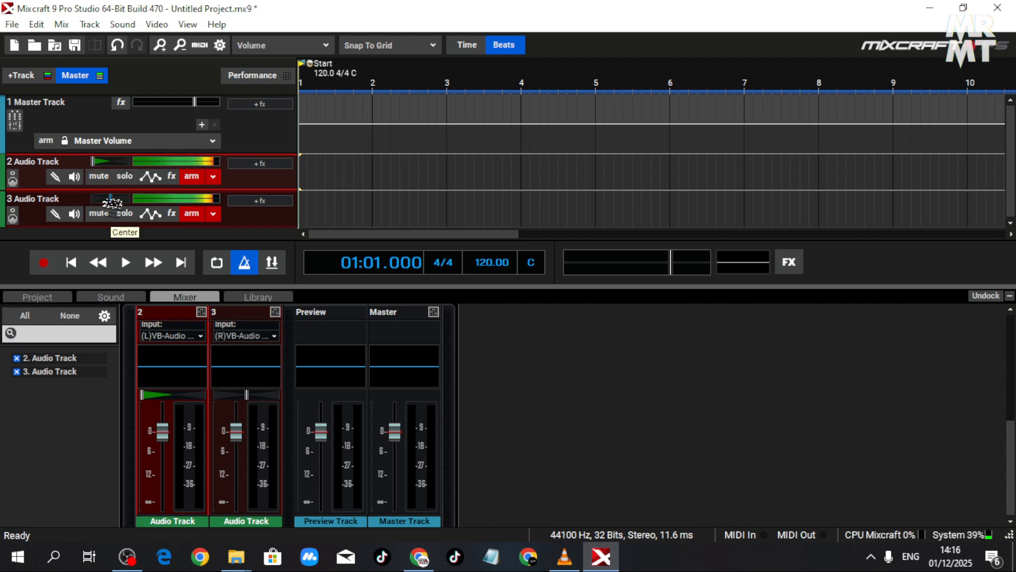
pyautogui.moveTo(110, 199); pyautogui.dragTo(176, 200)
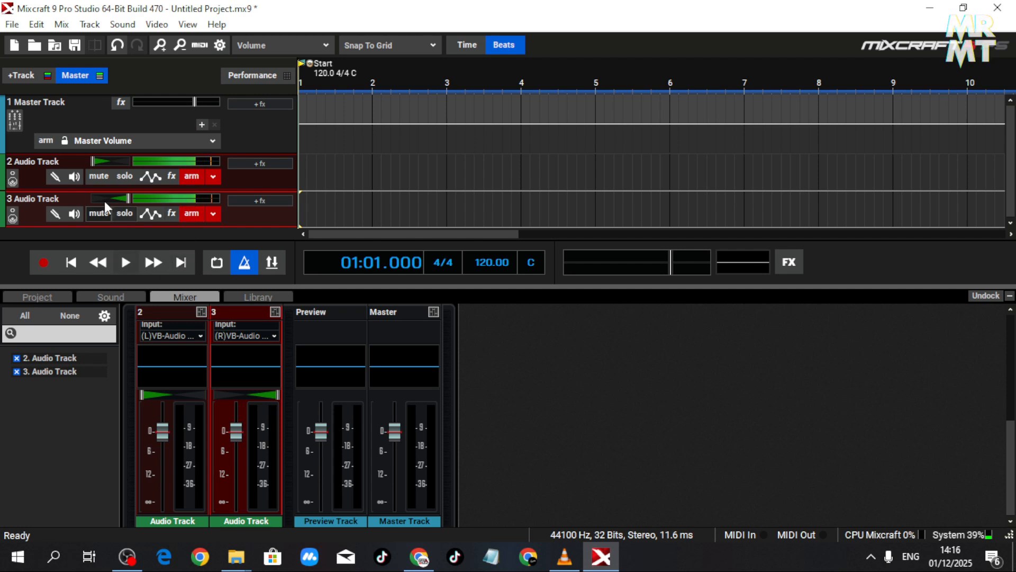
# - Try incoming audio monitoring on both audio tracks, separately and together, leaving it on only for track 2
pyautogui.click(72, 178)
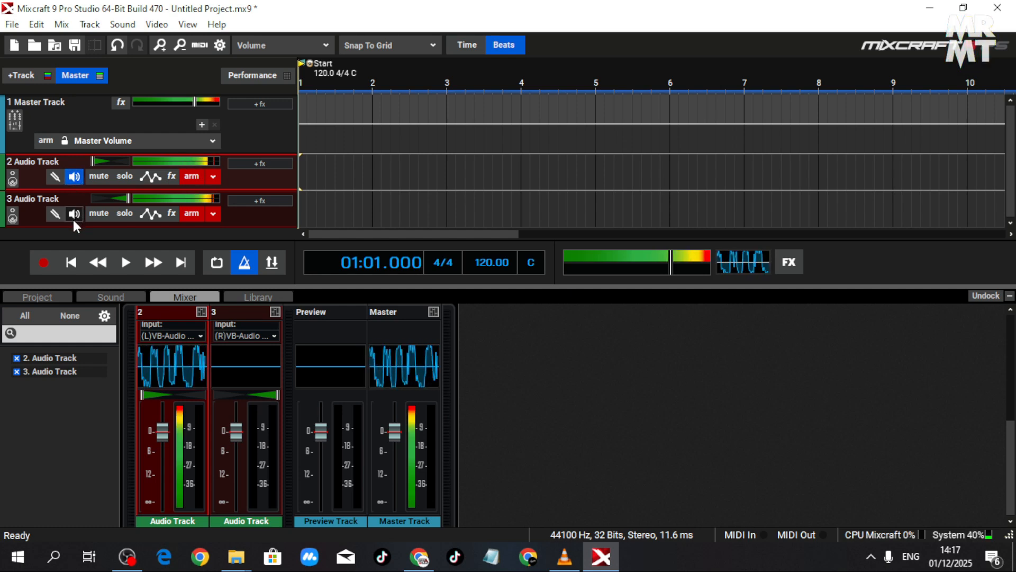
pyautogui.click(74, 213)
pyautogui.click(77, 176)
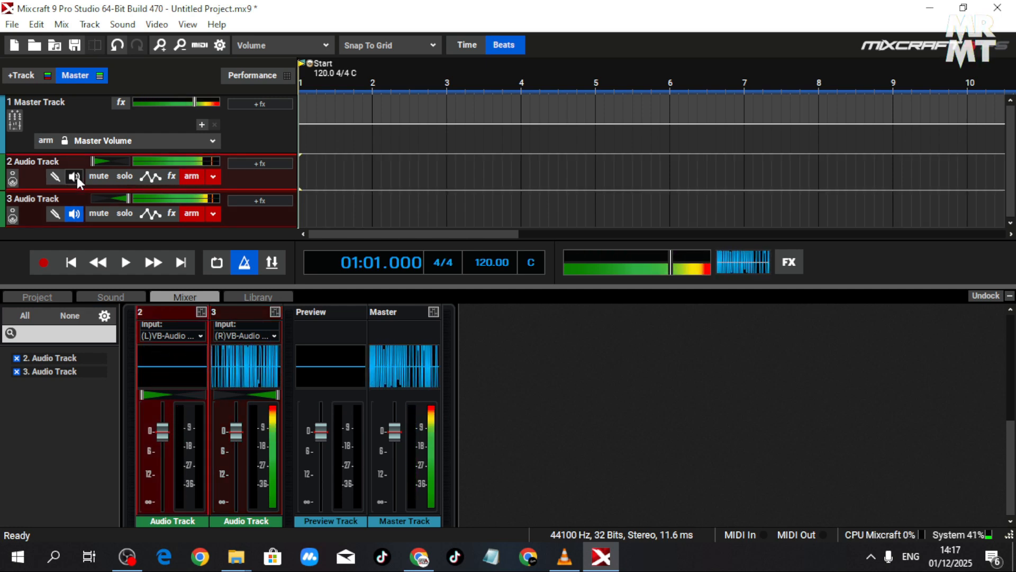
pyautogui.click(74, 177)
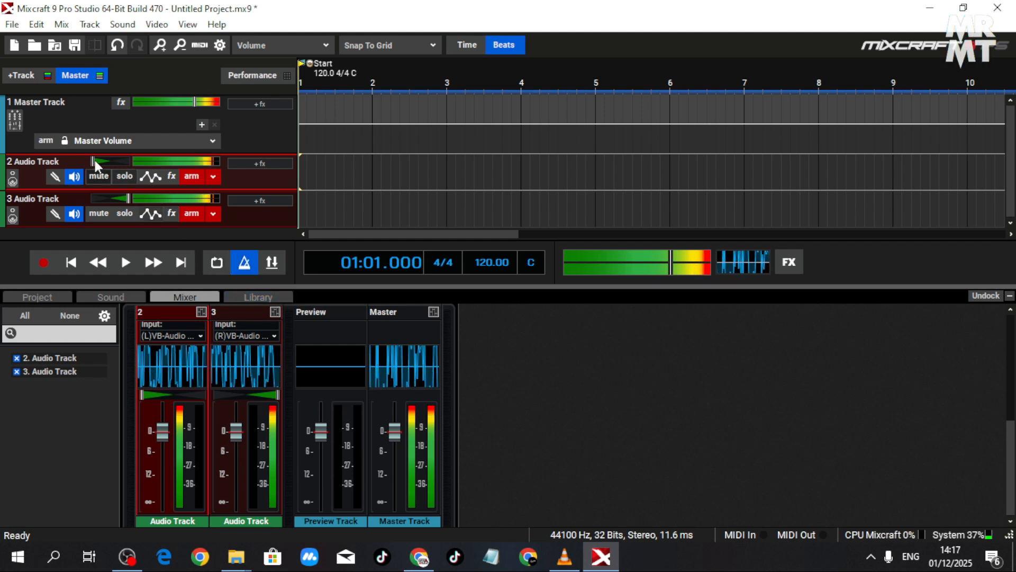
pyautogui.click(75, 213)
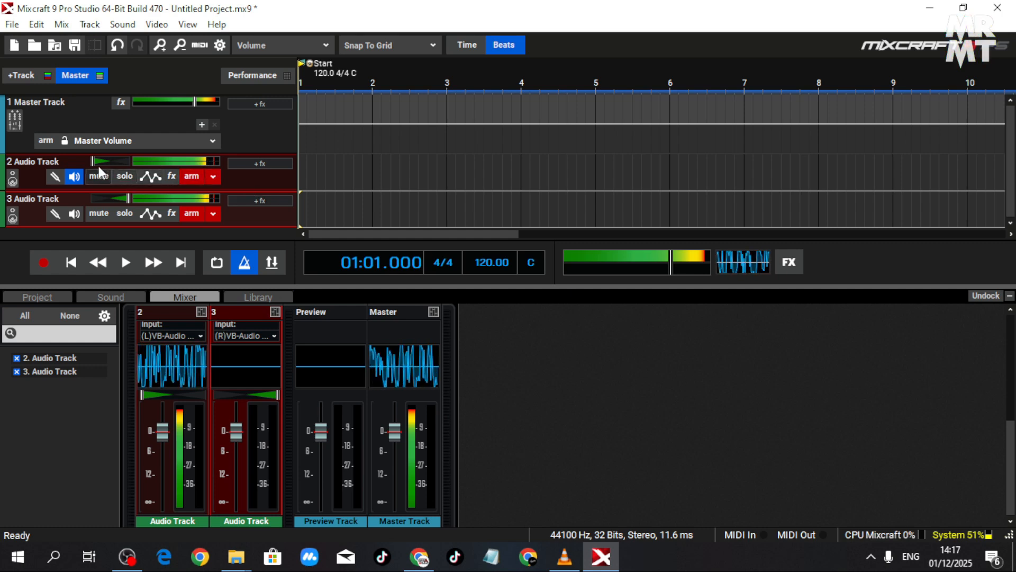
pyautogui.click(61, 158)
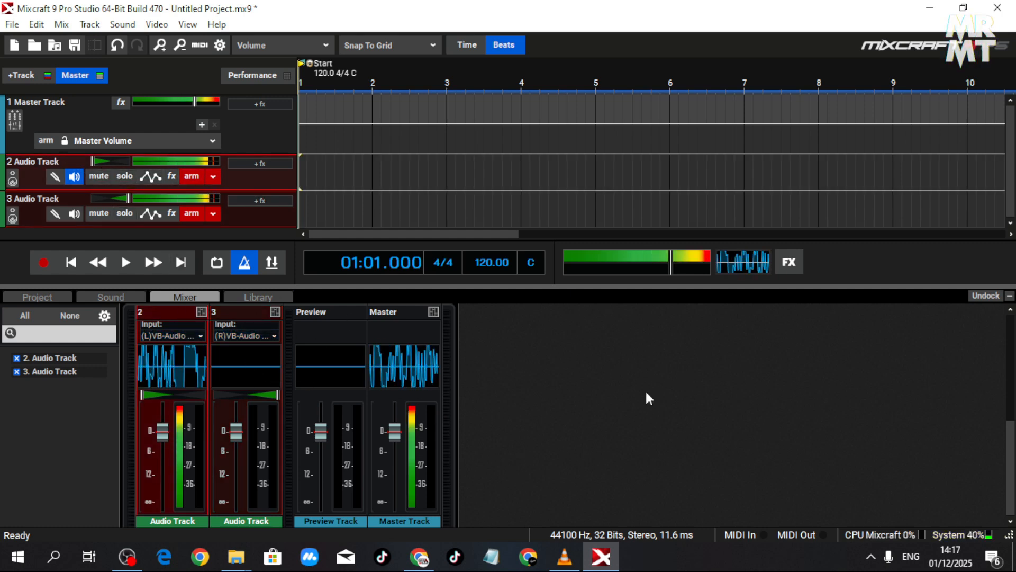
# - Undock the mixer into its own window and toggle track 2's input monitoring off and back on
pyautogui.click(980, 297)
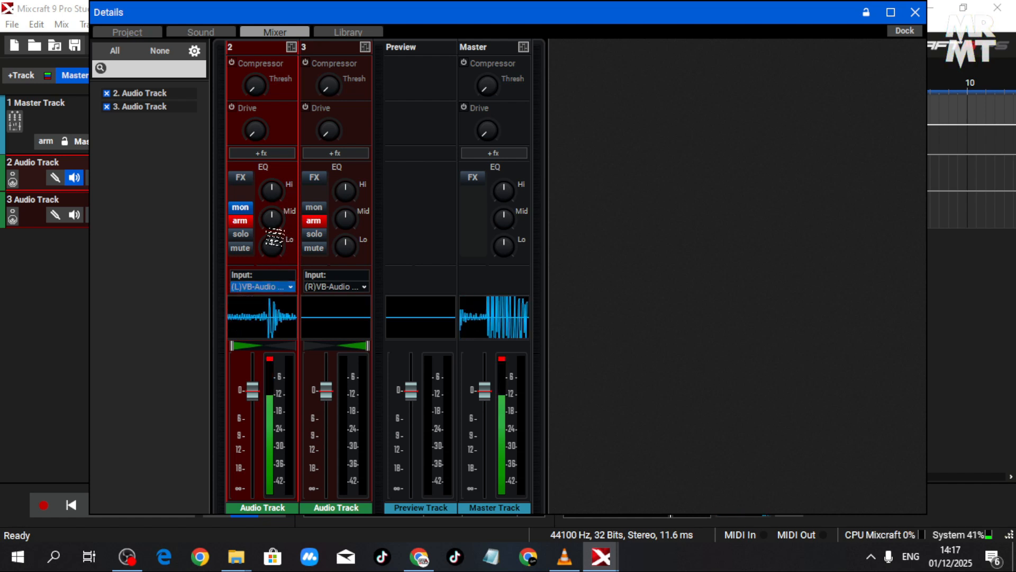
pyautogui.click(243, 248)
pyautogui.click(243, 240)
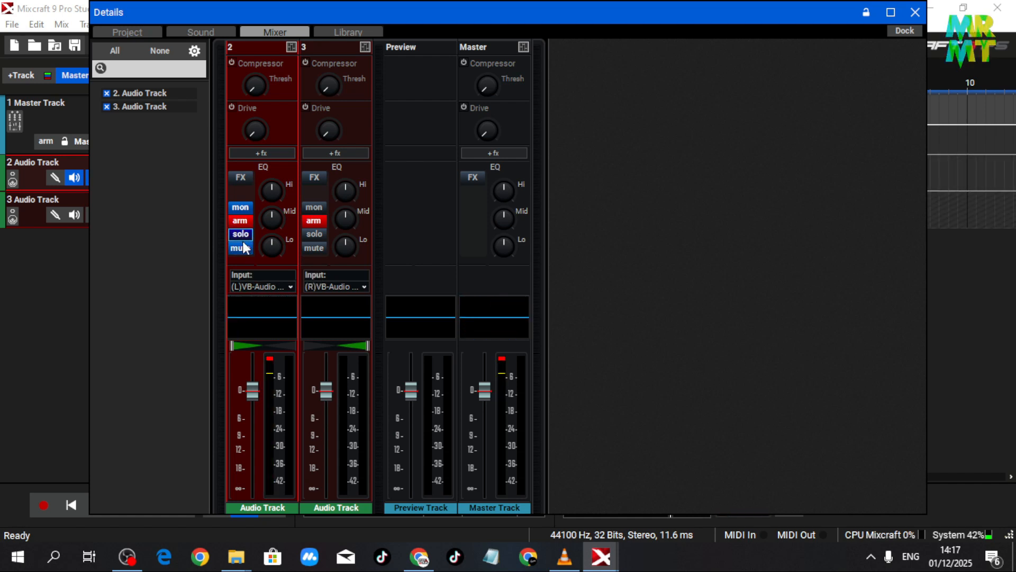
pyautogui.click(244, 210)
pyautogui.click(245, 210)
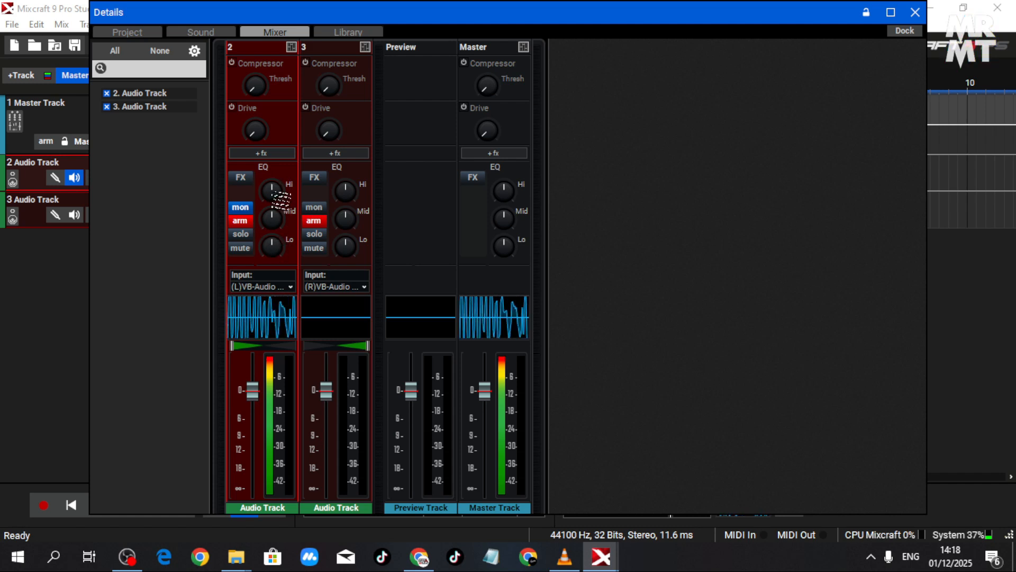
pyautogui.moveTo(280, 242)
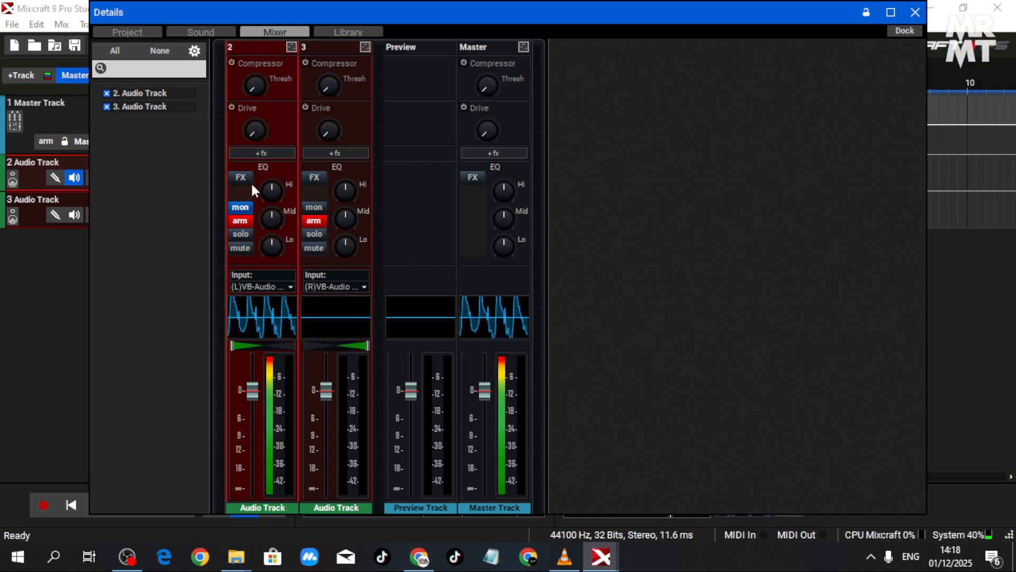
# - Add the TB Parametric Equalizer (Legacy) effect to track 2 and look through its presets, keeping Default
pyautogui.click(246, 152)
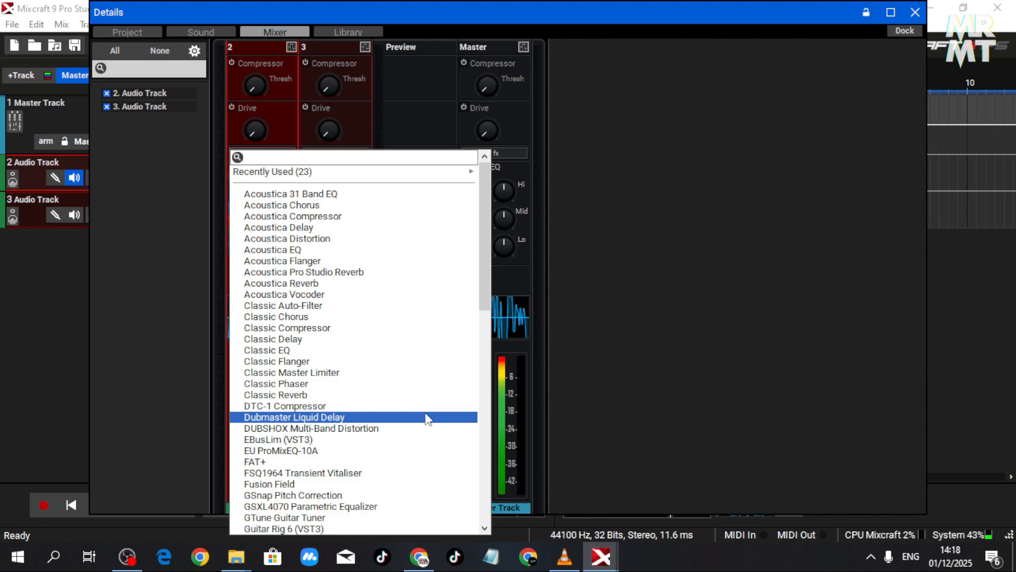
pyautogui.scroll(-3, 418, 408)
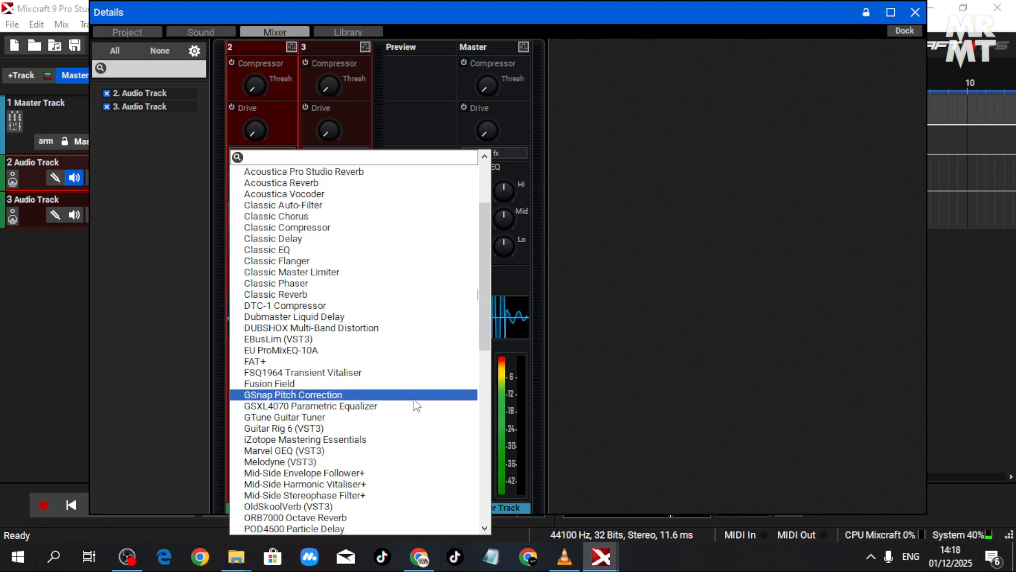
pyautogui.scroll(-2, 417, 405)
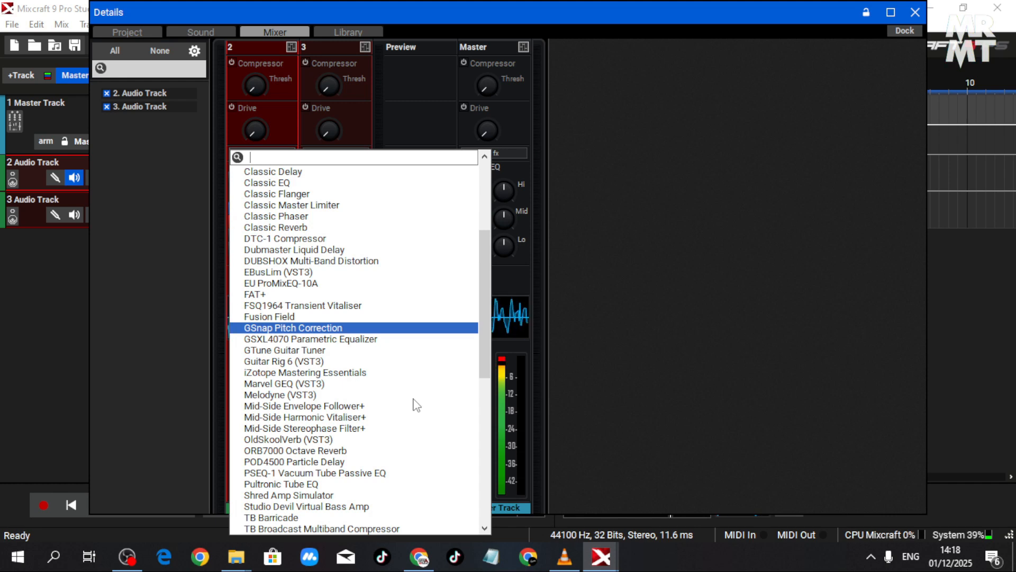
pyautogui.scroll(2, 417, 405)
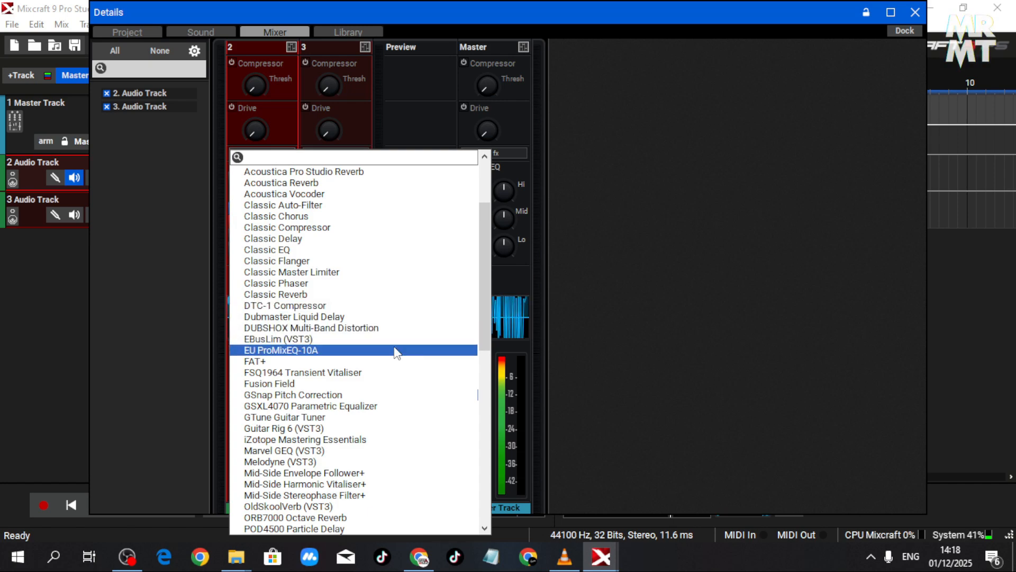
pyautogui.scroll(-5, 394, 353)
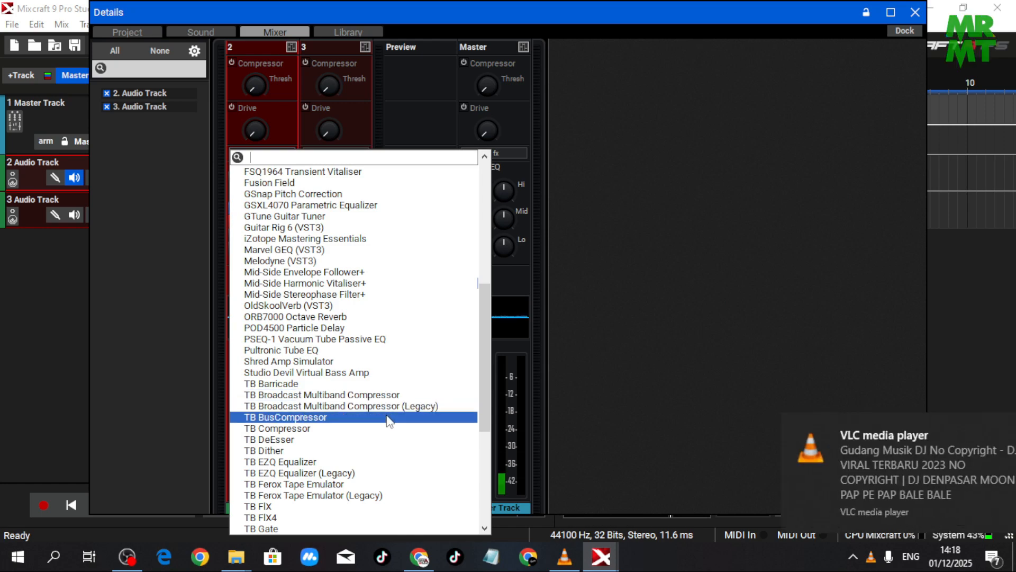
pyautogui.scroll(-3, 389, 422)
pyautogui.scroll(-5, 391, 418)
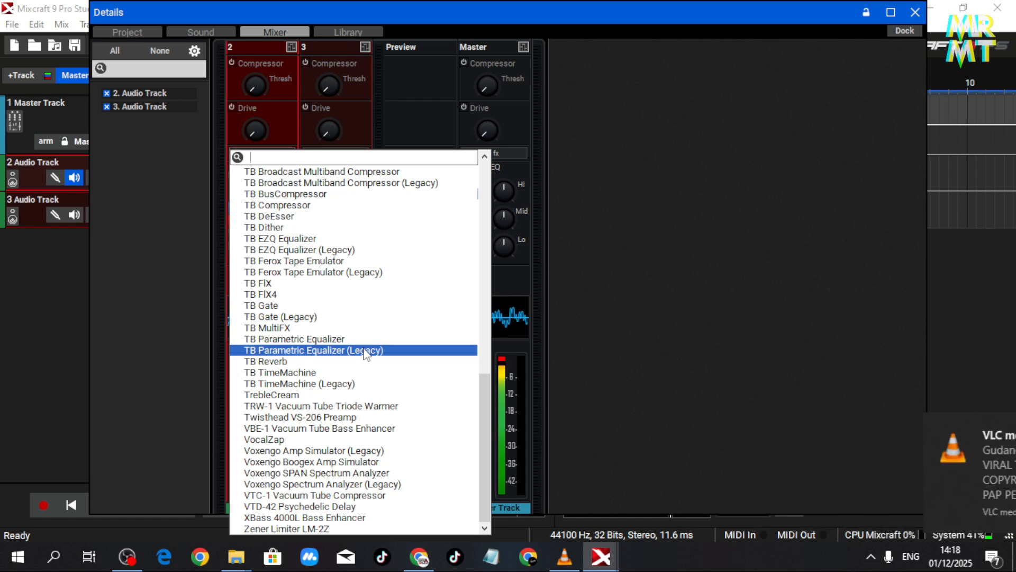
pyautogui.click(365, 351)
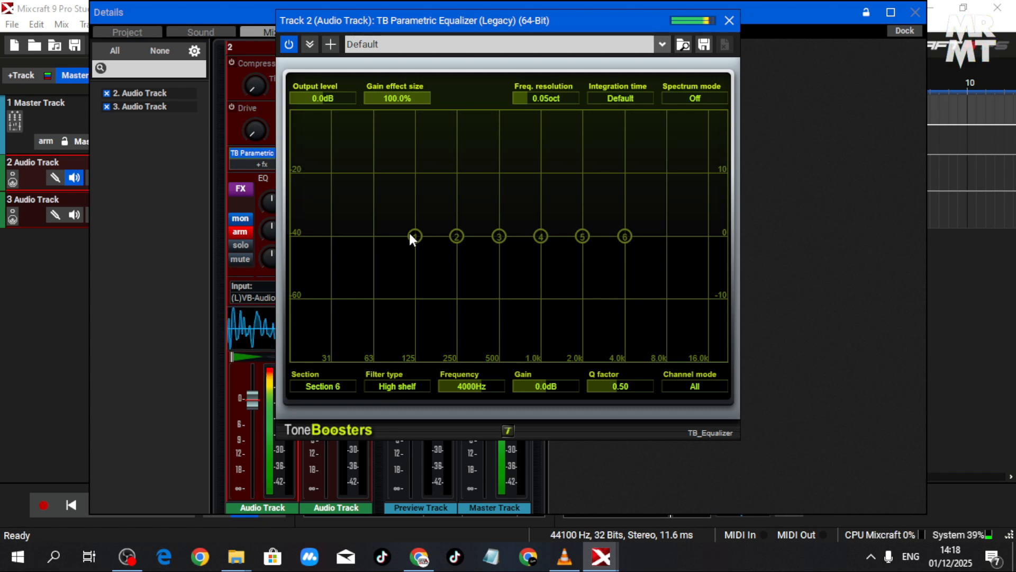
pyautogui.click(458, 46)
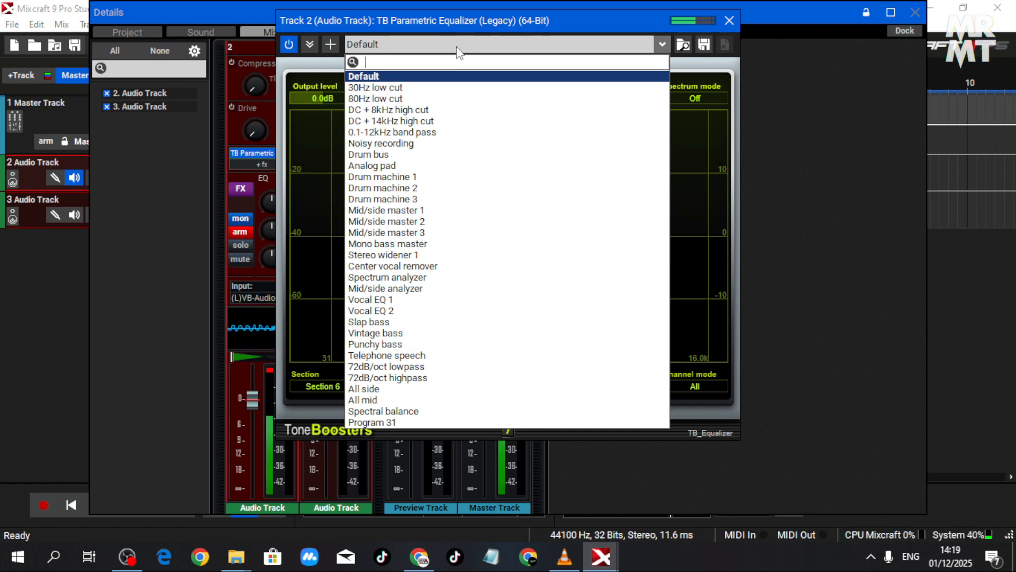
pyautogui.click(715, 77)
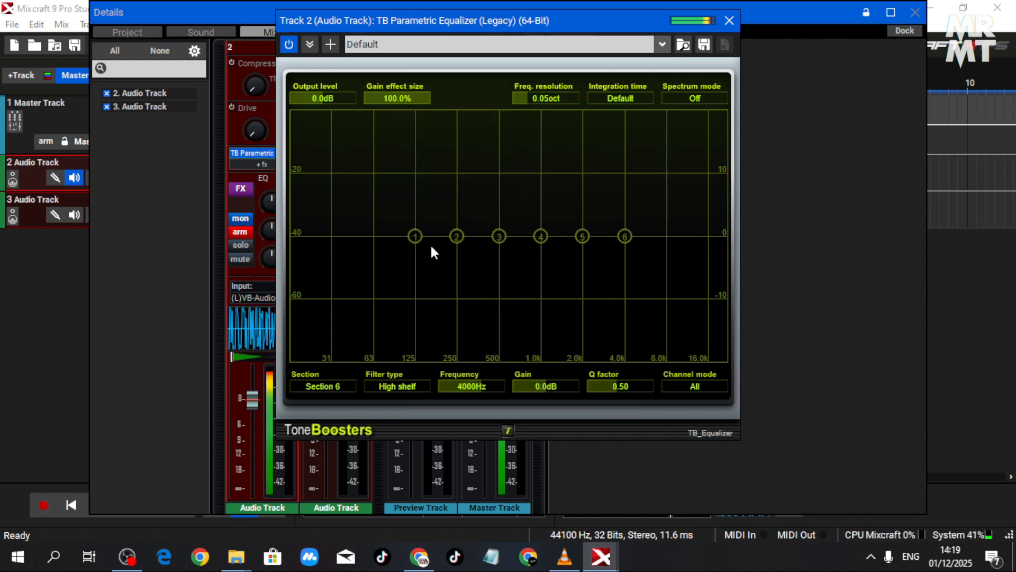
# - Move equalizer band 1 to about 31 Hz at 0 dB, cut band 5 by 13.9 dB at 1750 Hz and band 6 by 17.1 dB
pyautogui.moveTo(415, 236); pyautogui.dragTo(357, 235)
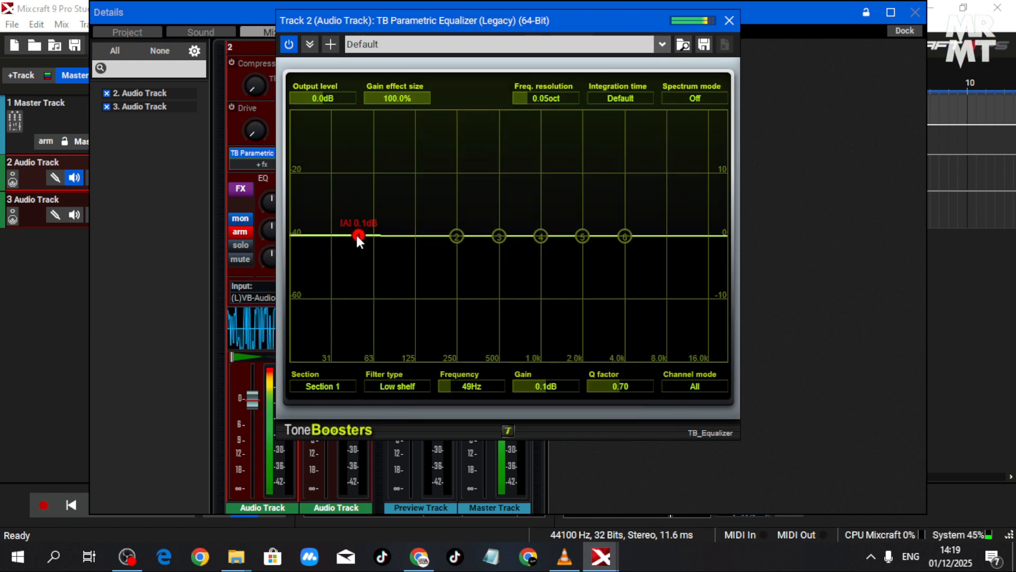
pyautogui.moveTo(583, 237); pyautogui.dragTo(581, 311)
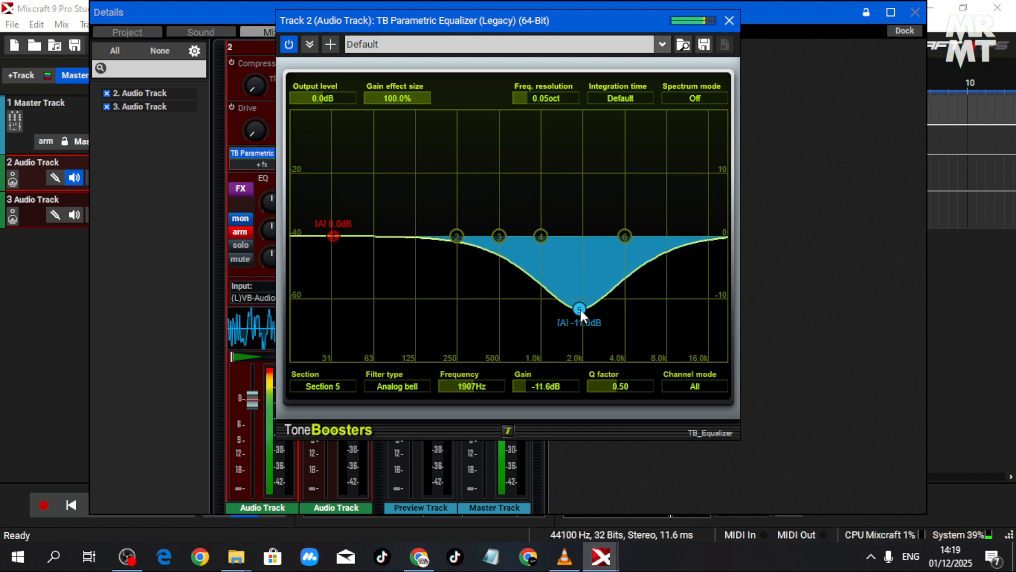
pyautogui.moveTo(624, 237); pyautogui.dragTo(652, 345)
pyautogui.moveTo(583, 312); pyautogui.dragTo(576, 324)
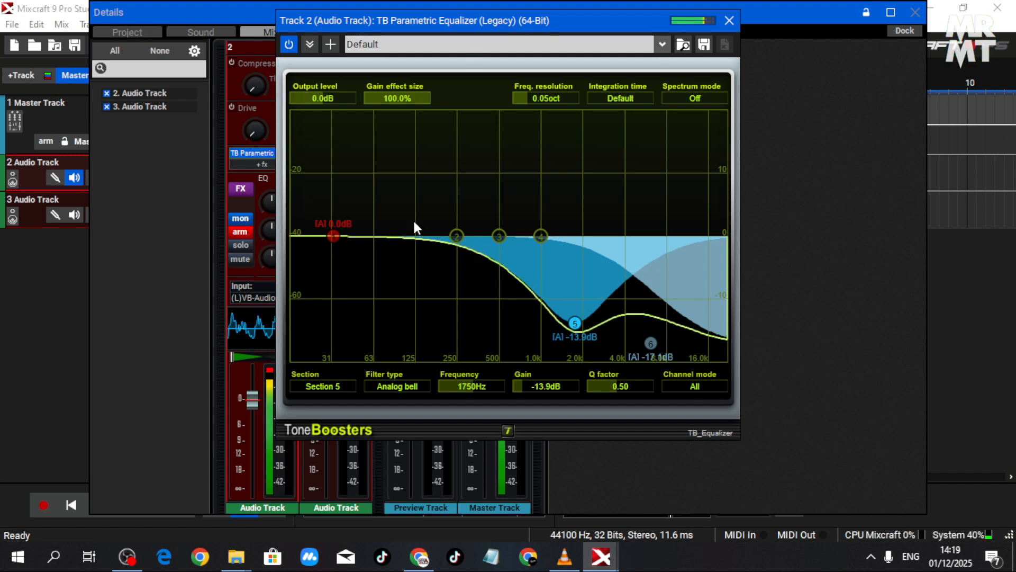
# - Try a cut of about 10.9 dB on equalizer band 2, and settle on a 2.7 dB boost at 116 Hz
pyautogui.moveTo(455, 236); pyautogui.dragTo(408, 305)
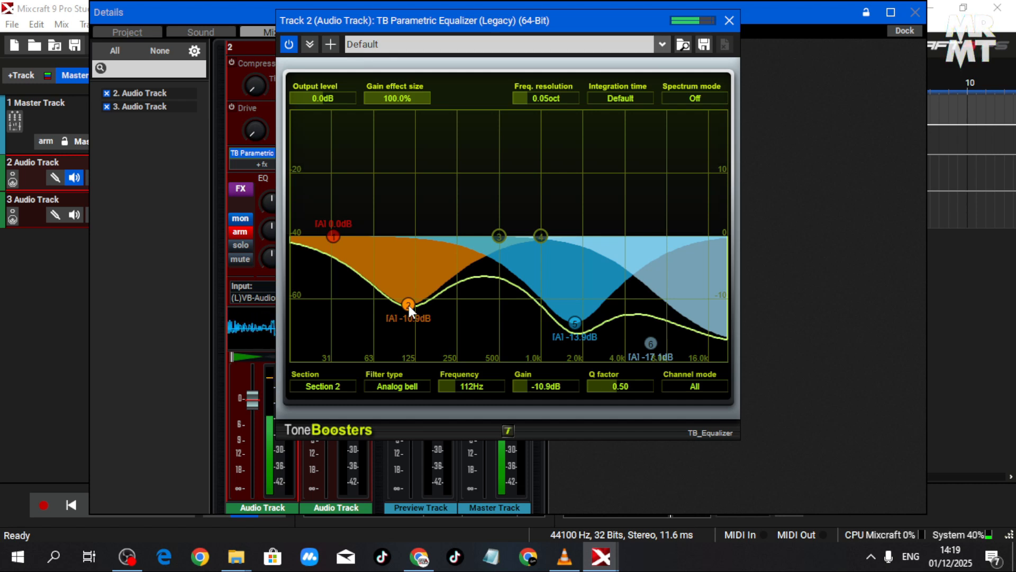
pyautogui.moveTo(409, 305); pyautogui.dragTo(415, 217)
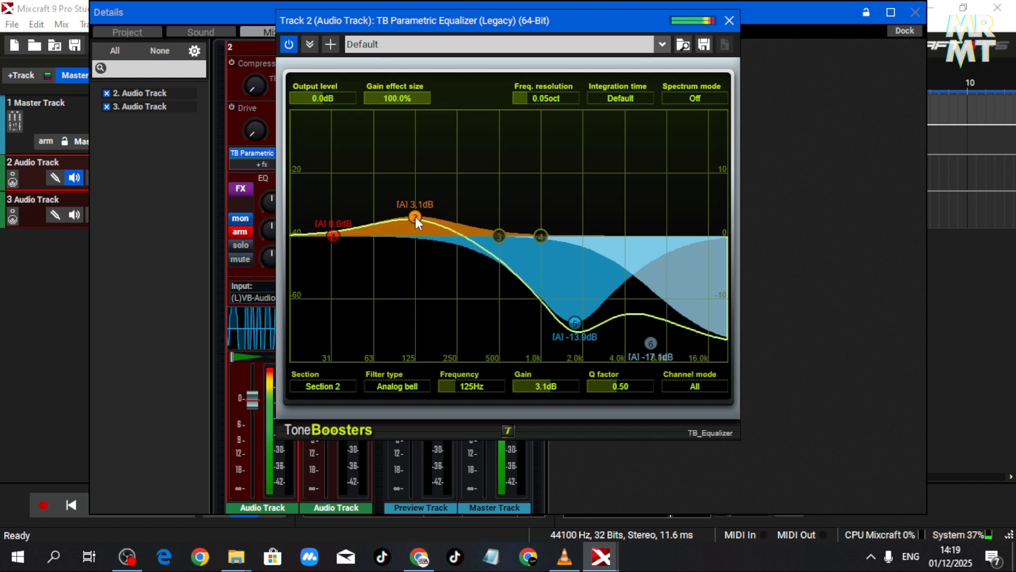
pyautogui.moveTo(415, 217)
pyautogui.mouseDown()
pyautogui.moveTo(402, 217)
pyautogui.moveTo(411, 218)
pyautogui.mouseUp()
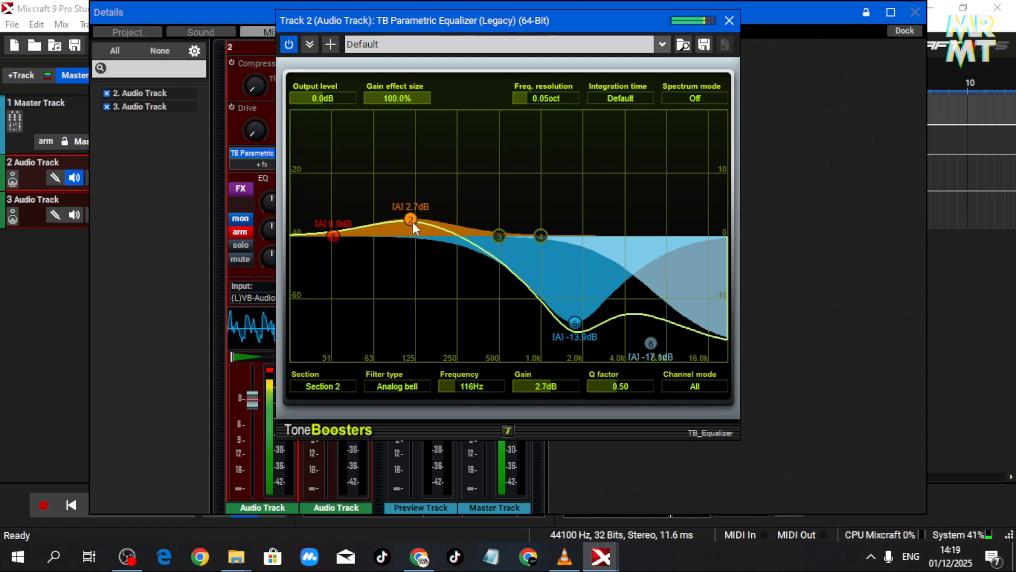
# - Set equalizer band 2 to 80 Hz at 2.6 dB, band 3 to 228 Hz at 0.9 dB, nudge band 5 higher, and cut band 4 by 7.1 dB
pyautogui.moveTo(412, 221); pyautogui.dragTo(389, 220)
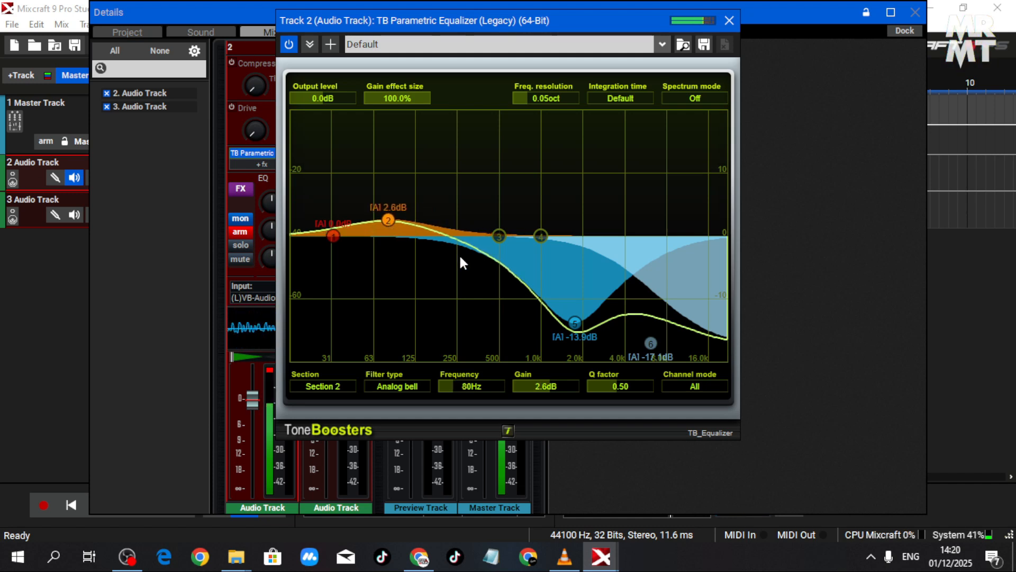
pyautogui.moveTo(496, 241); pyautogui.dragTo(452, 230)
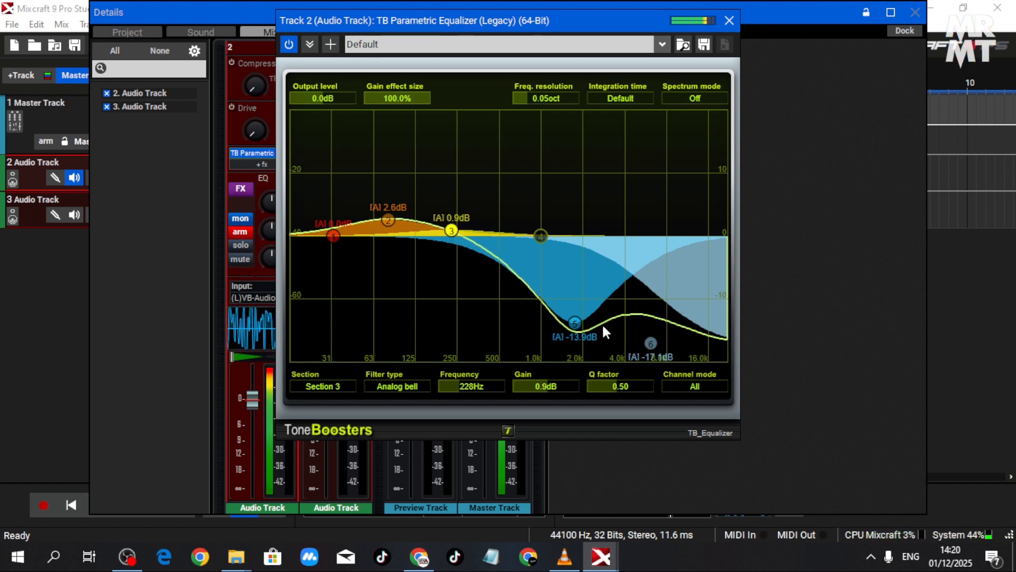
pyautogui.moveTo(575, 326)
pyautogui.mouseDown()
pyautogui.moveTo(554, 326)
pyautogui.moveTo(580, 310)
pyautogui.mouseUp()
pyautogui.moveTo(542, 236); pyautogui.dragTo(521, 280)
# - Shift equalizer band 1 slightly lower at -0.1 dB, band 2 to 54 Hz at 2.8 dB, and band 3 to 129 Hz at 1.9 dB
pyautogui.moveTo(450, 229)
pyautogui.mouseDown()
pyautogui.moveTo(437, 218)
pyautogui.moveTo(436, 227)
pyautogui.mouseUp()
pyautogui.moveTo(335, 236); pyautogui.dragTo(323, 236)
pyautogui.moveTo(390, 219); pyautogui.dragTo(364, 218)
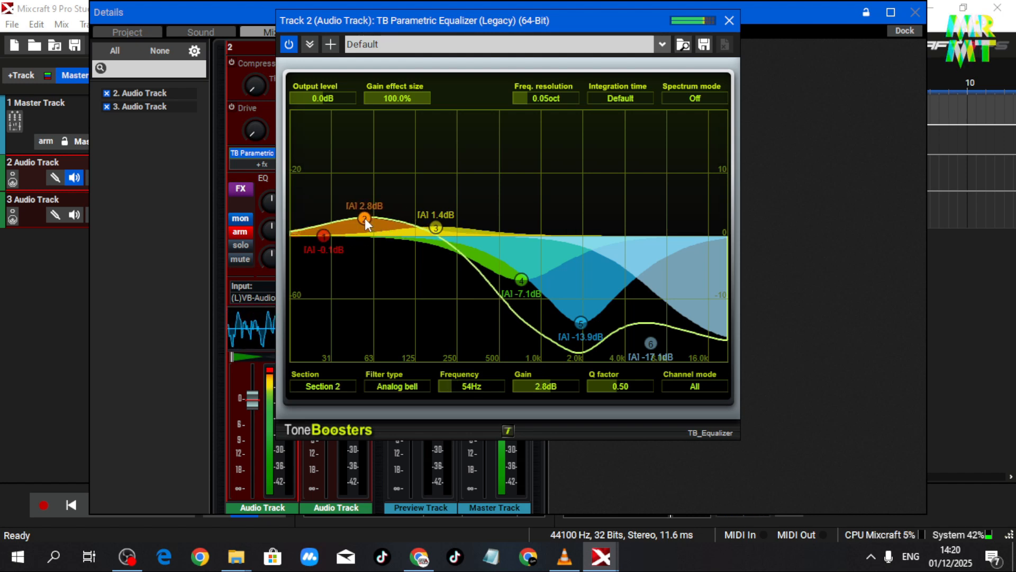
pyautogui.moveTo(435, 228); pyautogui.dragTo(417, 224)
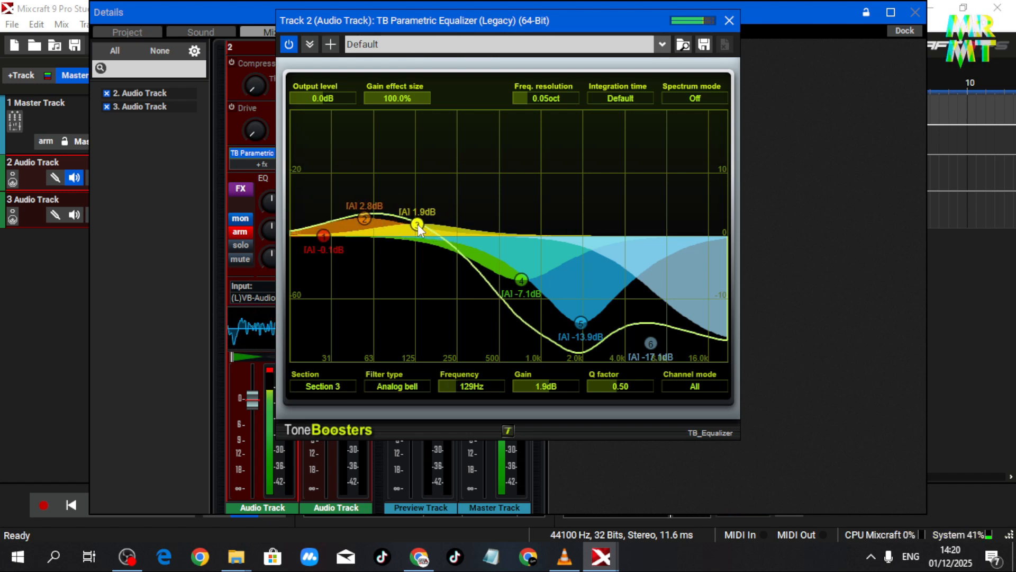
# - Set equalizer band 6 to -19.1 dB at 5764 Hz, band 2 to 3.3 dB at 49 Hz and band 3 to 2.2 dB, and close the effect window
pyautogui.moveTo(649, 347); pyautogui.dragTo(649, 353)
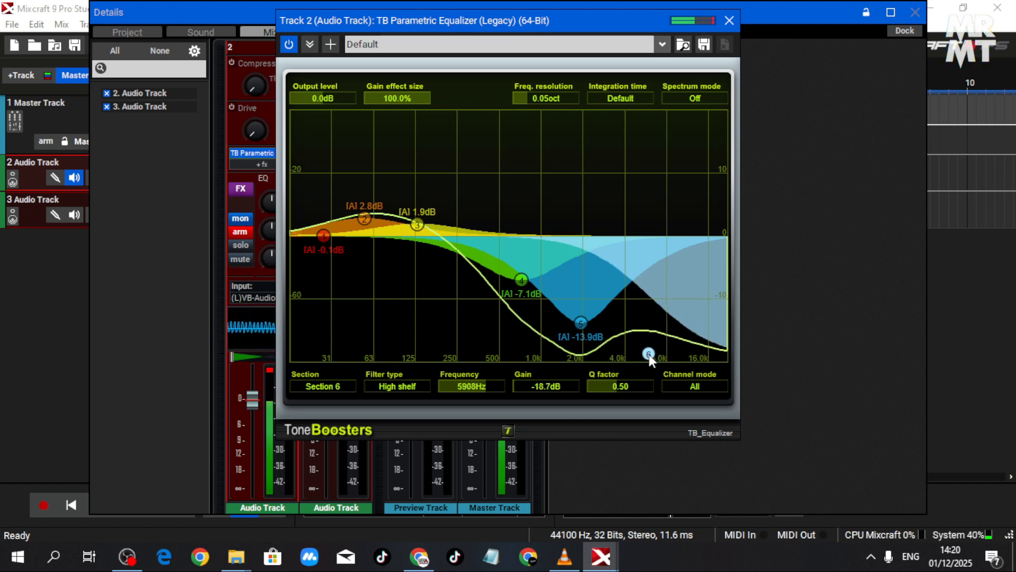
pyautogui.moveTo(648, 354); pyautogui.dragTo(646, 356)
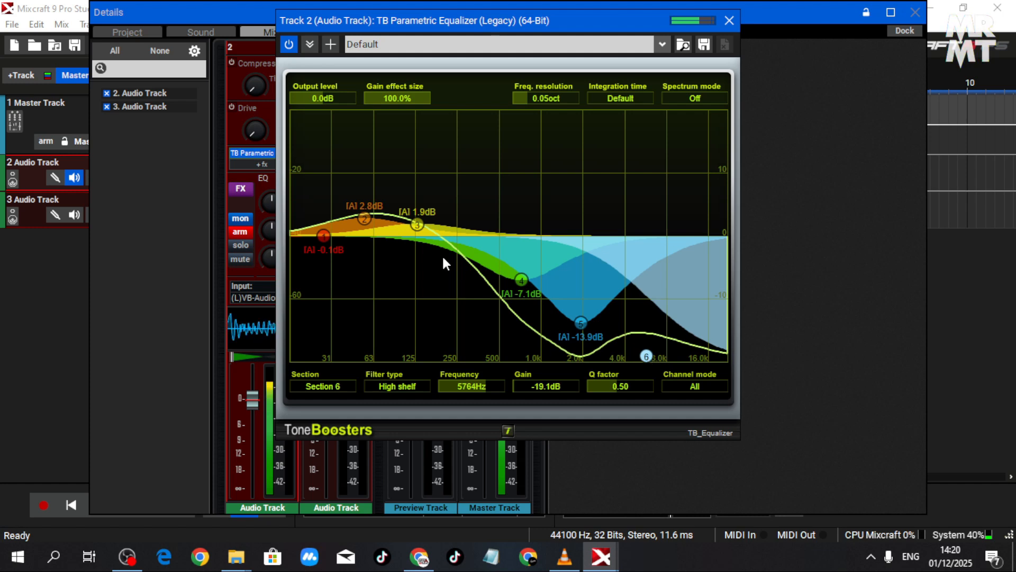
pyautogui.moveTo(420, 224); pyautogui.dragTo(359, 215)
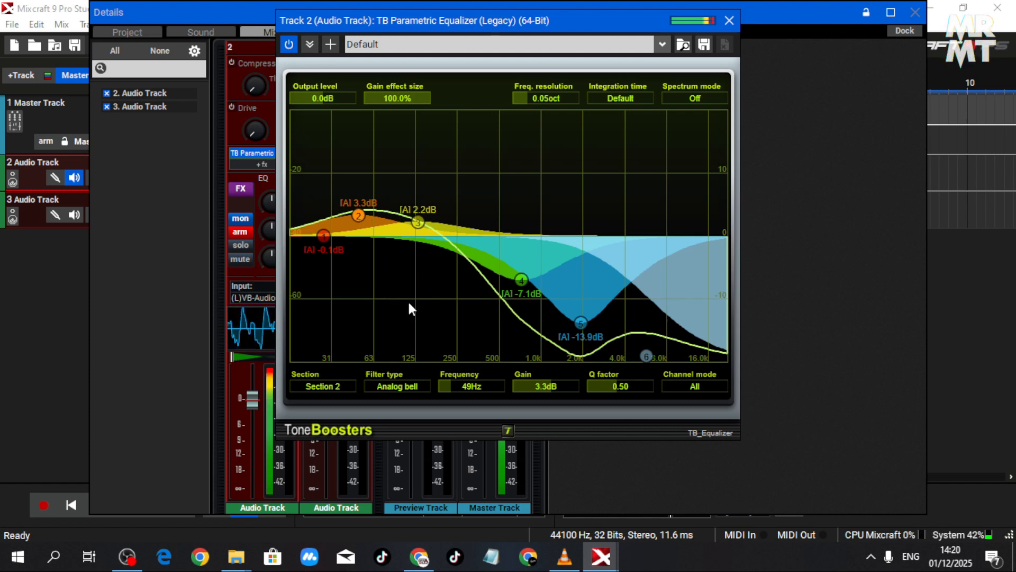
pyautogui.click(728, 20)
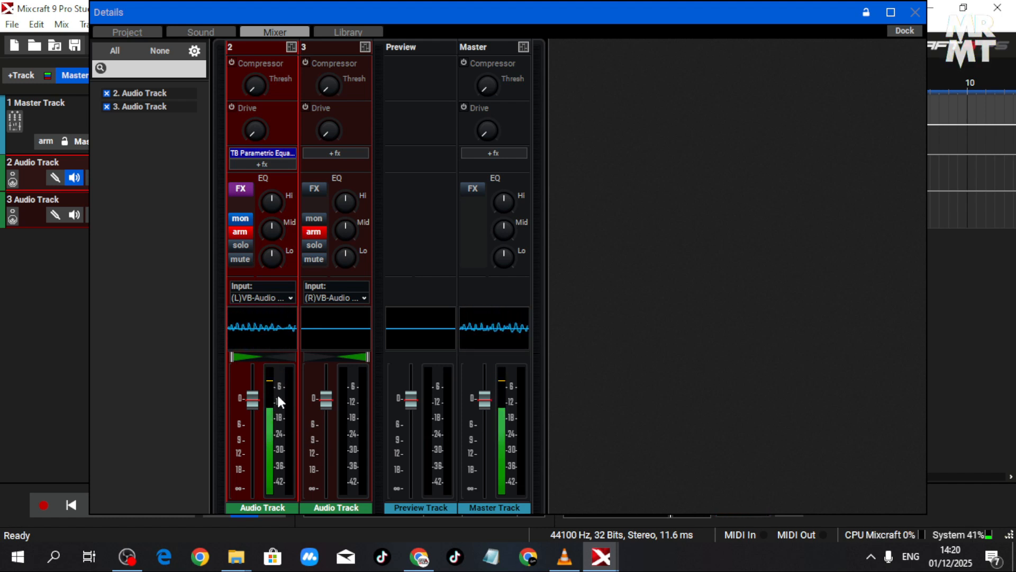
# - In track 2's equalizer, set band 4 to -16.5 dB at 372 Hz with Q 1.03, and band 5 to -16.5 dB at 1750 Hz
pyautogui.click(256, 153)
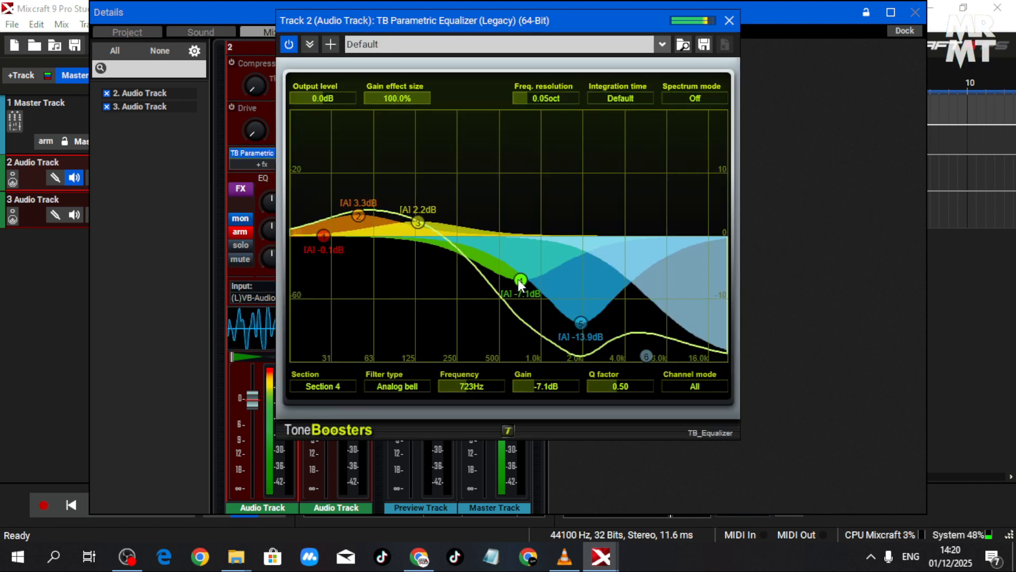
pyautogui.moveTo(519, 282); pyautogui.dragTo(493, 340)
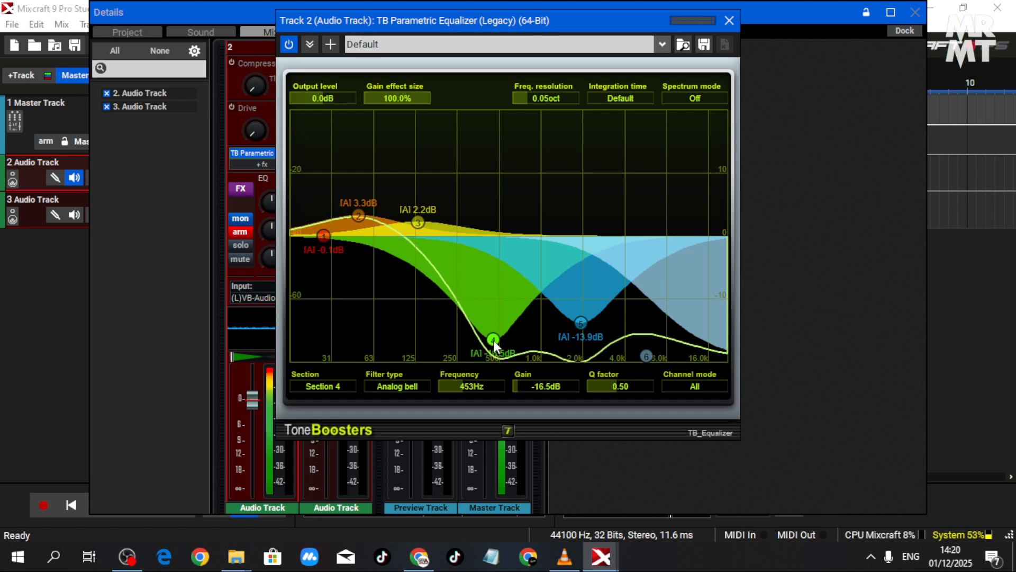
pyautogui.moveTo(615, 386); pyautogui.dragTo(631, 387)
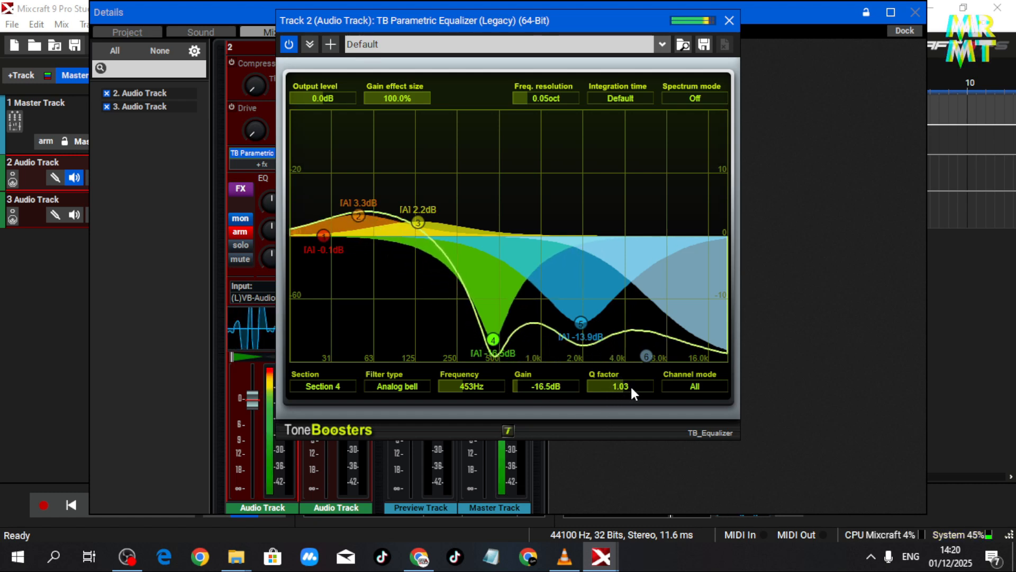
pyautogui.moveTo(581, 324); pyautogui.dragTo(576, 340)
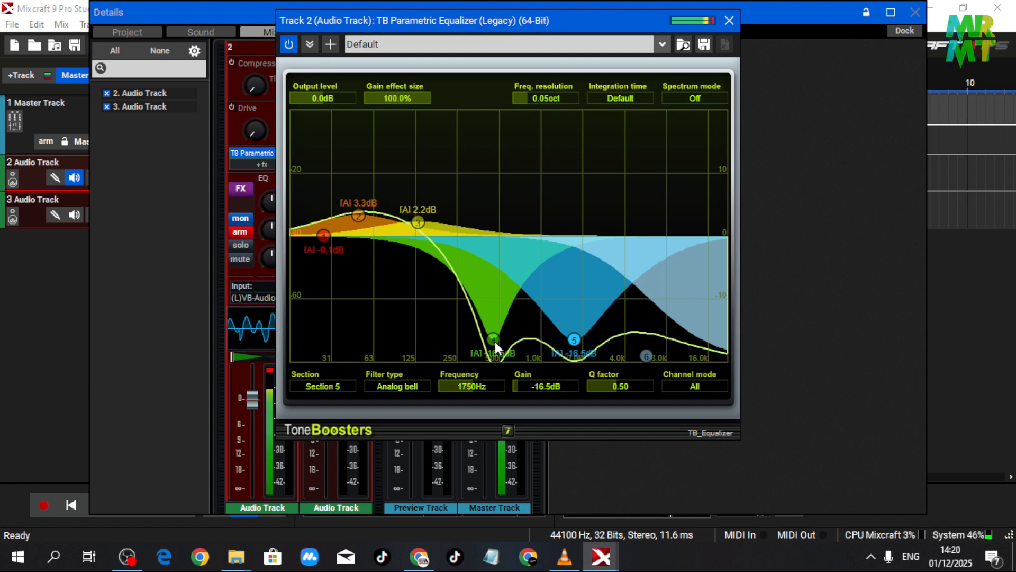
pyautogui.moveTo(494, 342); pyautogui.dragTo(481, 340)
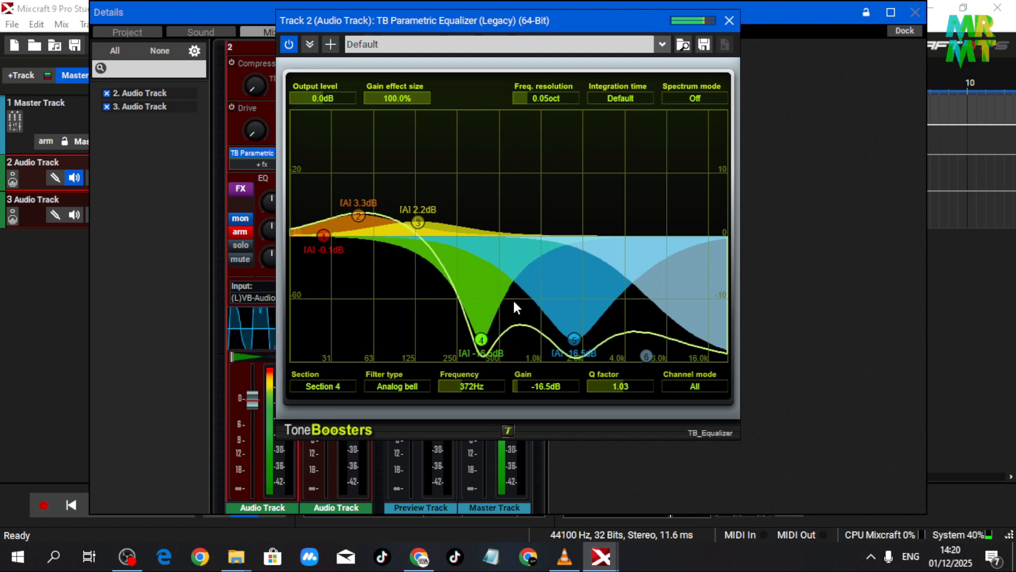
pyautogui.click(729, 21)
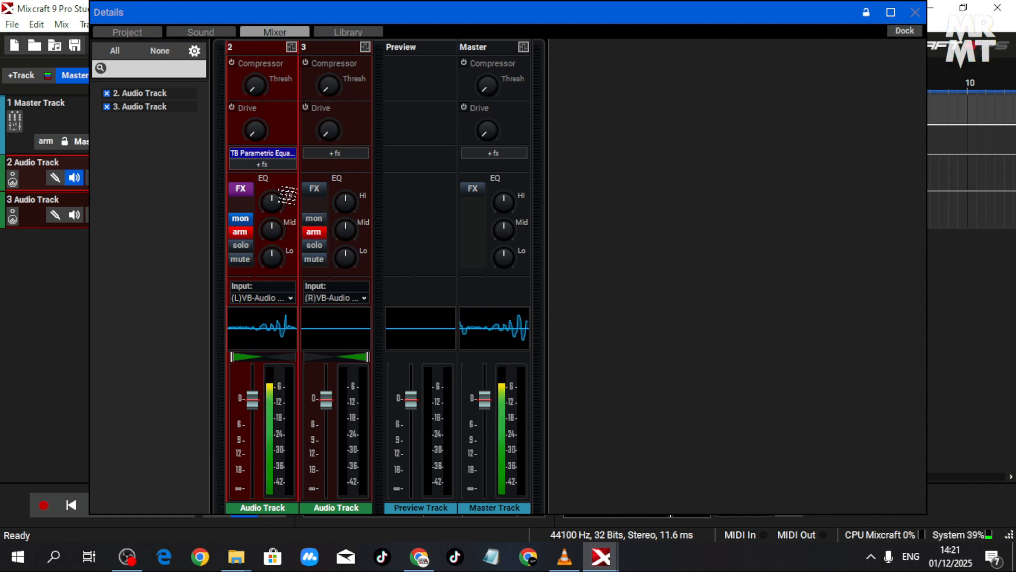
# - Switch input monitoring on for track 3 and off for track 2
pyautogui.click(273, 163)
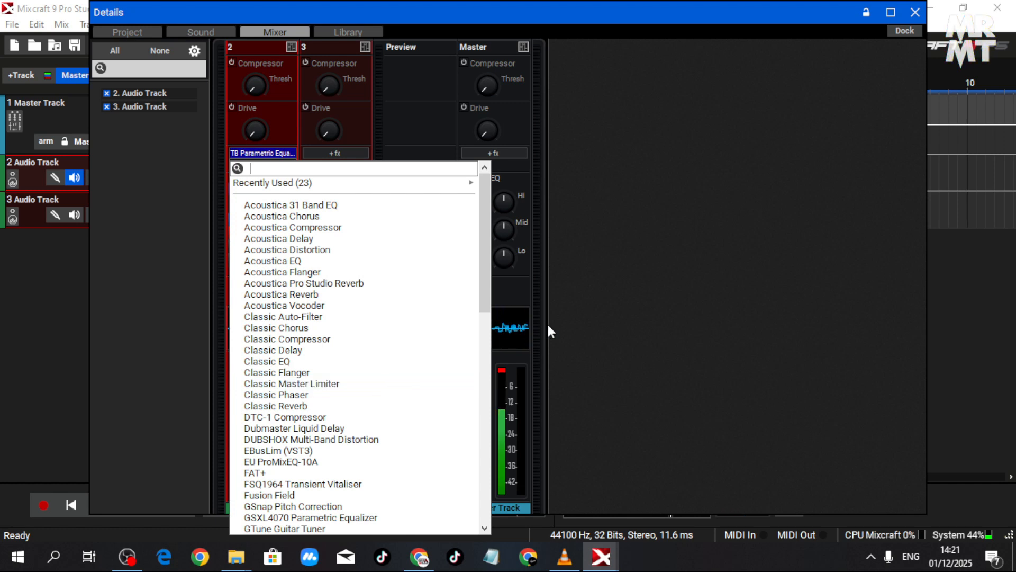
pyautogui.click(608, 333)
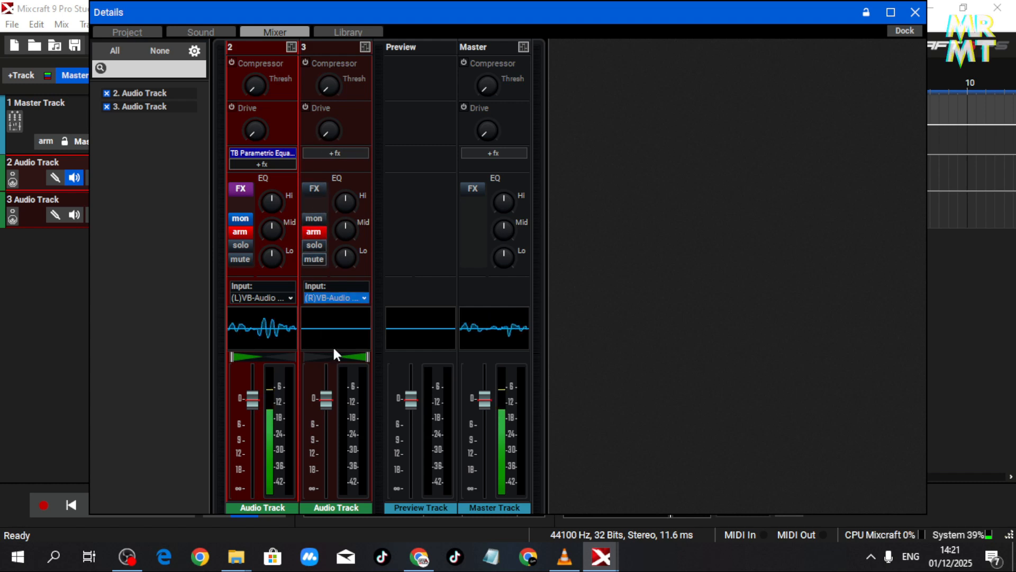
pyautogui.click(319, 217)
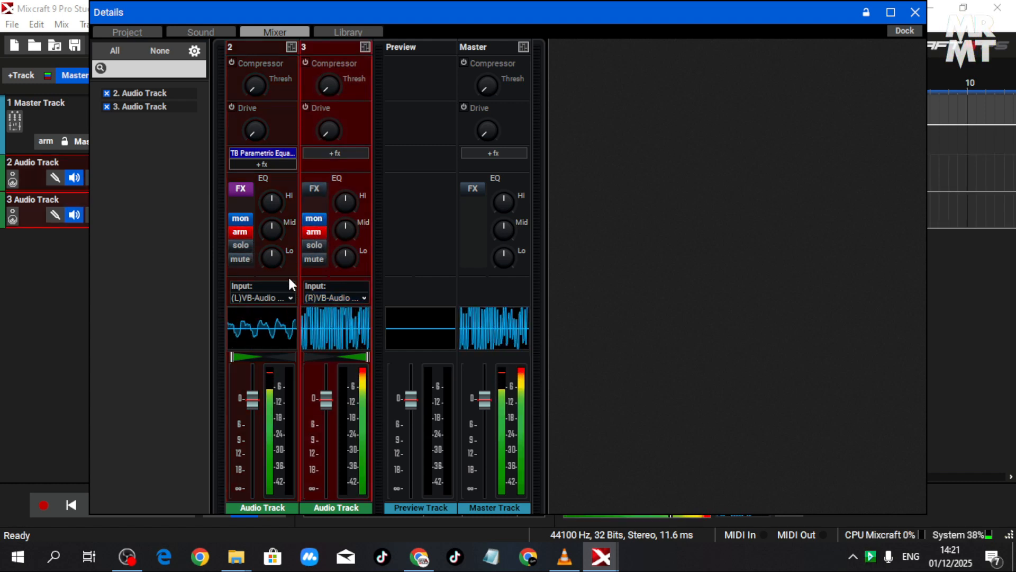
pyautogui.click(239, 218)
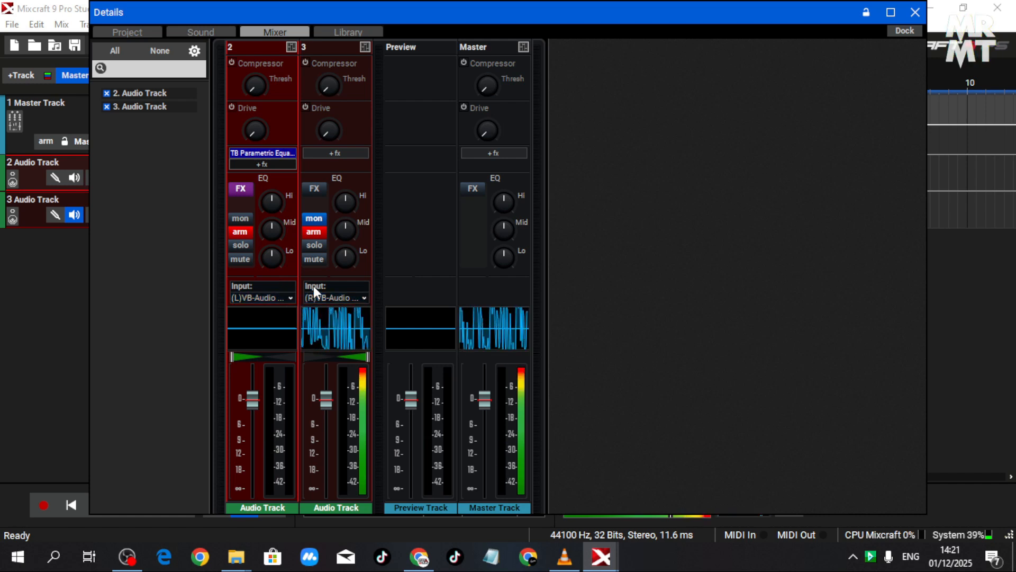
# - Add the TB Parametric Equalizer (Legacy) effect to track 3 and load its 80Hz low cut preset
pyautogui.click(336, 153)
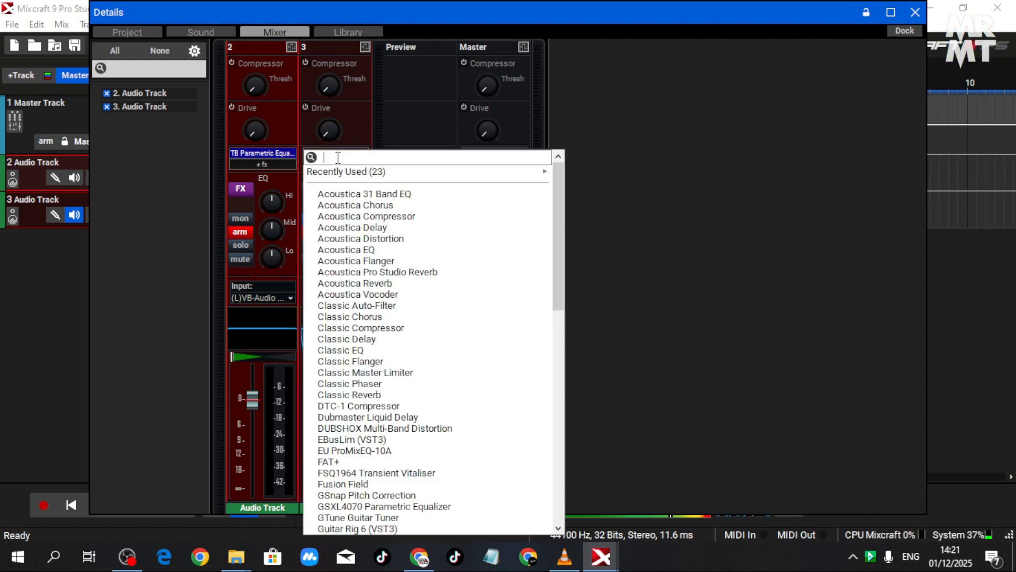
pyautogui.scroll(-11, 490, 483)
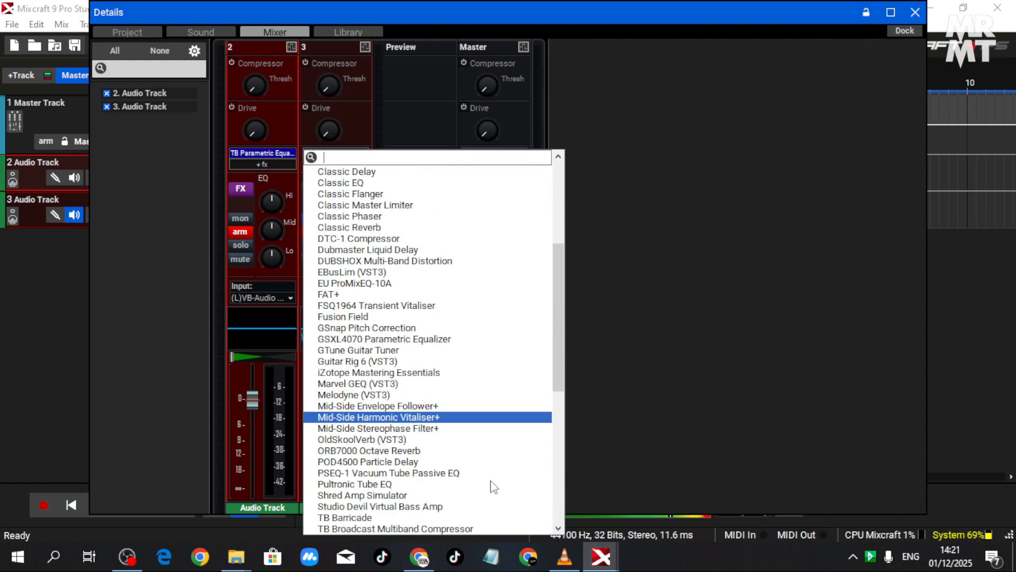
pyautogui.scroll(-2, 492, 484)
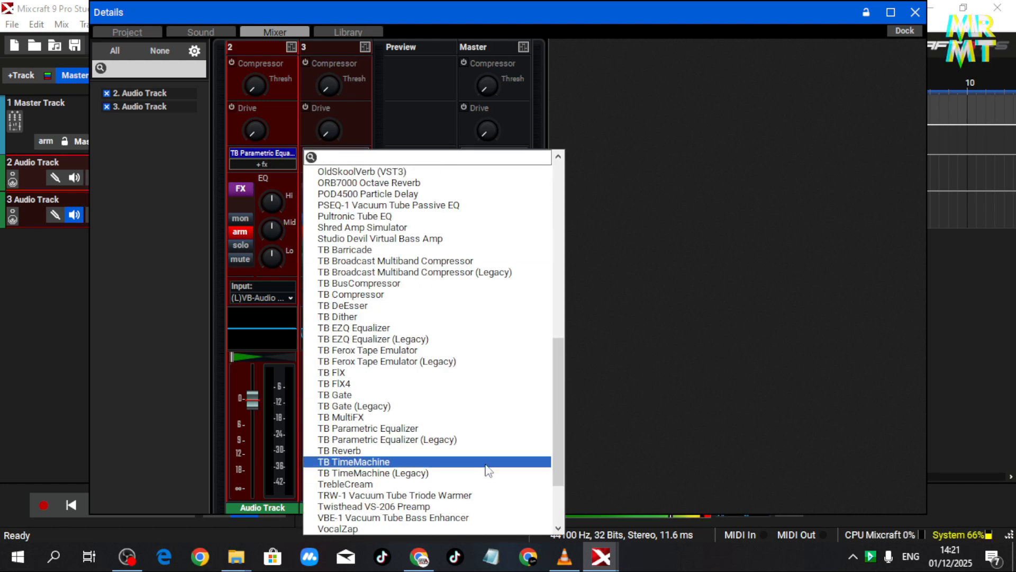
pyautogui.click(471, 441)
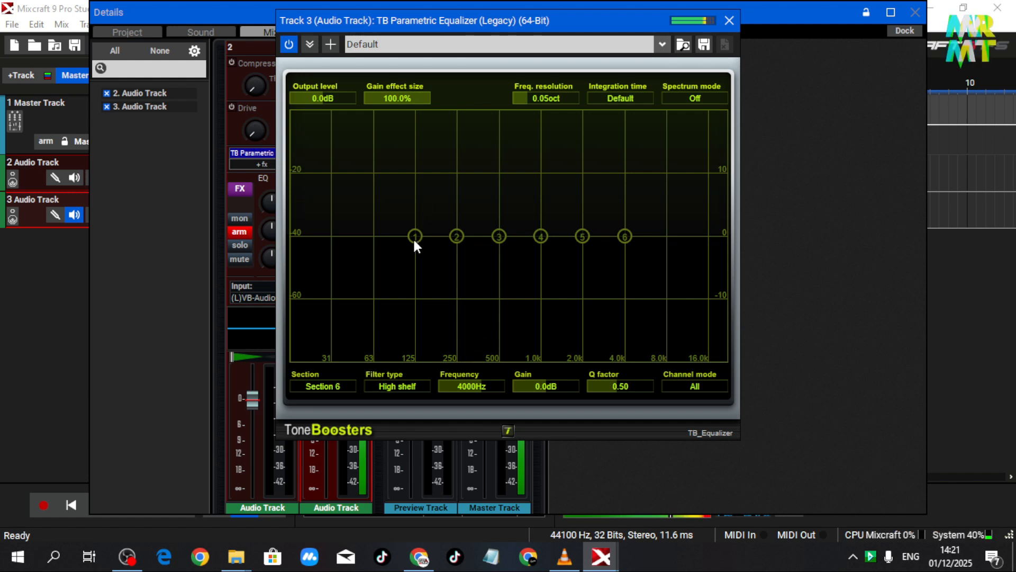
pyautogui.click(470, 44)
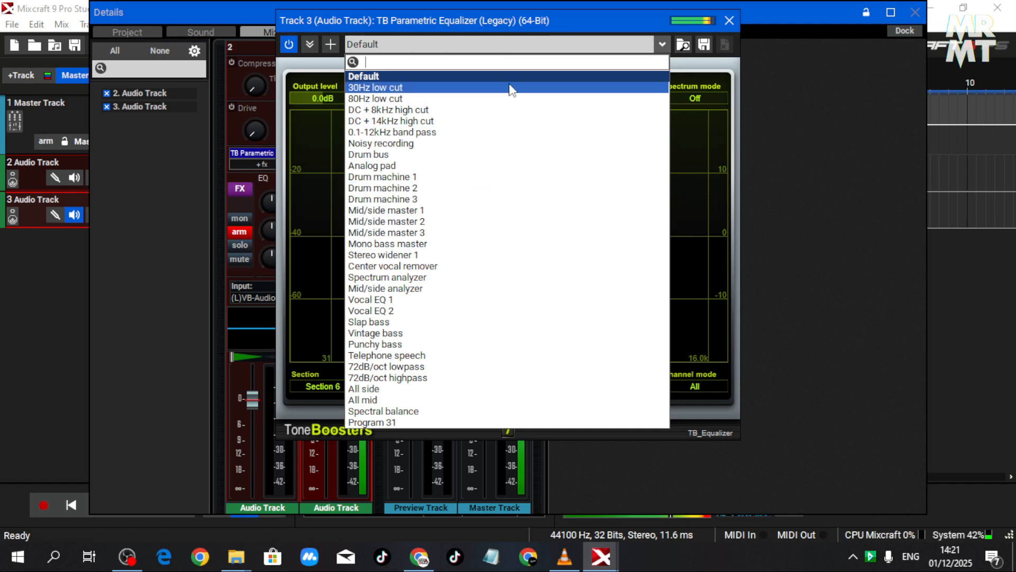
pyautogui.click(516, 99)
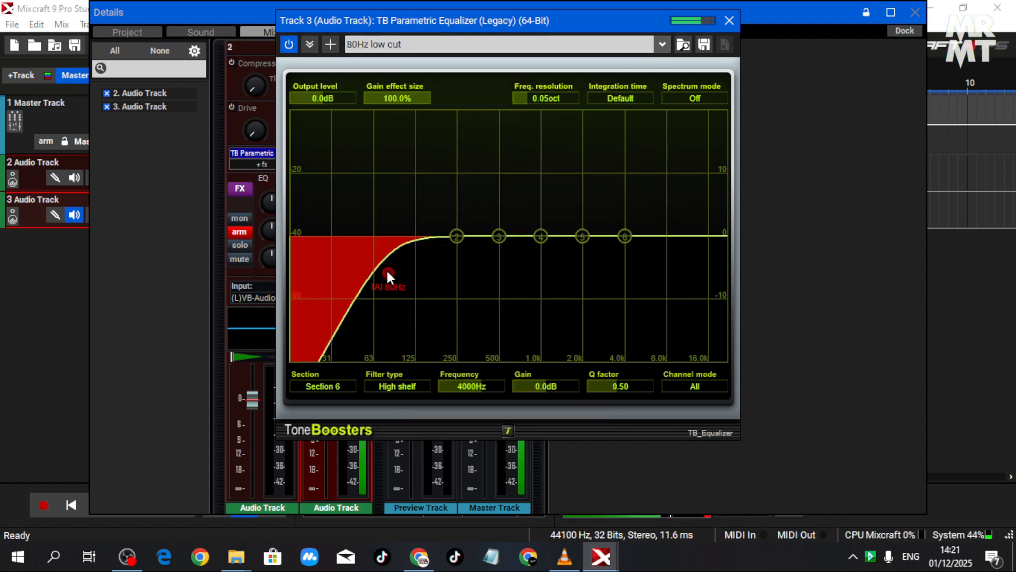
# - Raise track 3's low cut to 245 Hz, boost band 5 by 0.8 dB and band 6 by 1.4 dB, and close the equalizer
pyautogui.moveTo(387, 273); pyautogui.dragTo(455, 289)
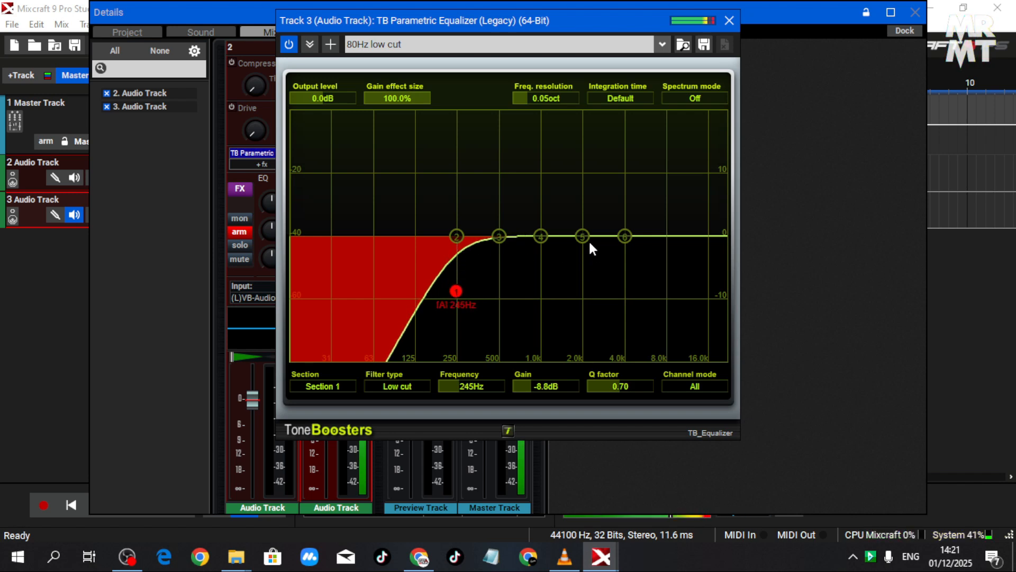
pyautogui.moveTo(584, 236); pyautogui.dragTo(588, 231)
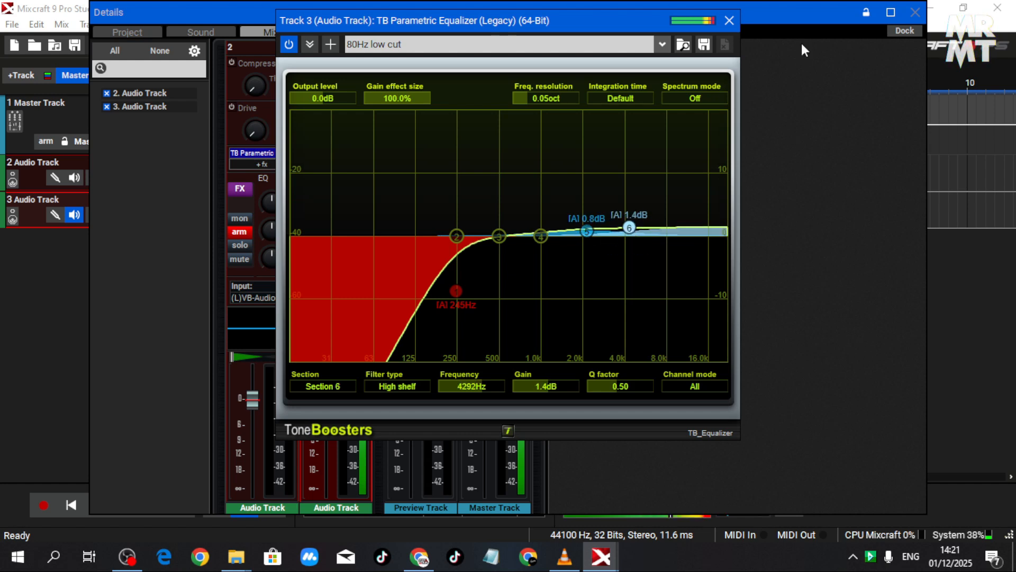
pyautogui.click(731, 19)
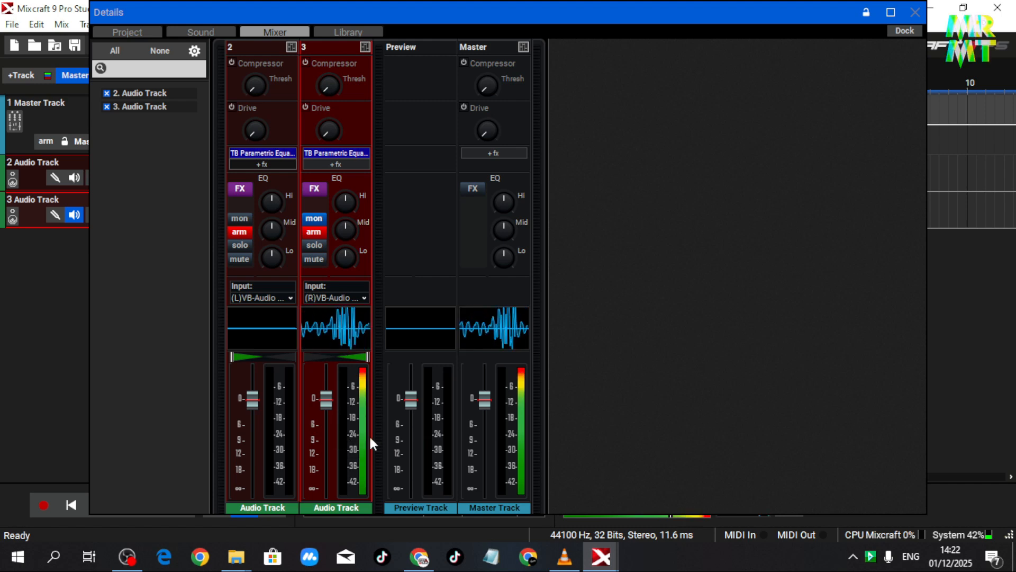
# - Change the filter type of band 4 in track 2's equalizer to Low shelf and close the effect window
pyautogui.click(263, 155)
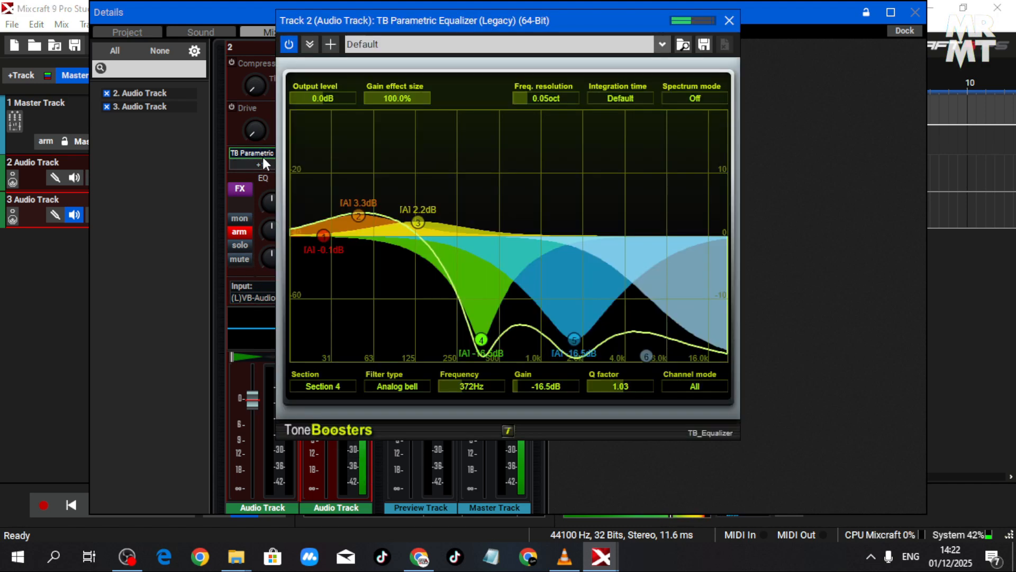
pyautogui.click(398, 387)
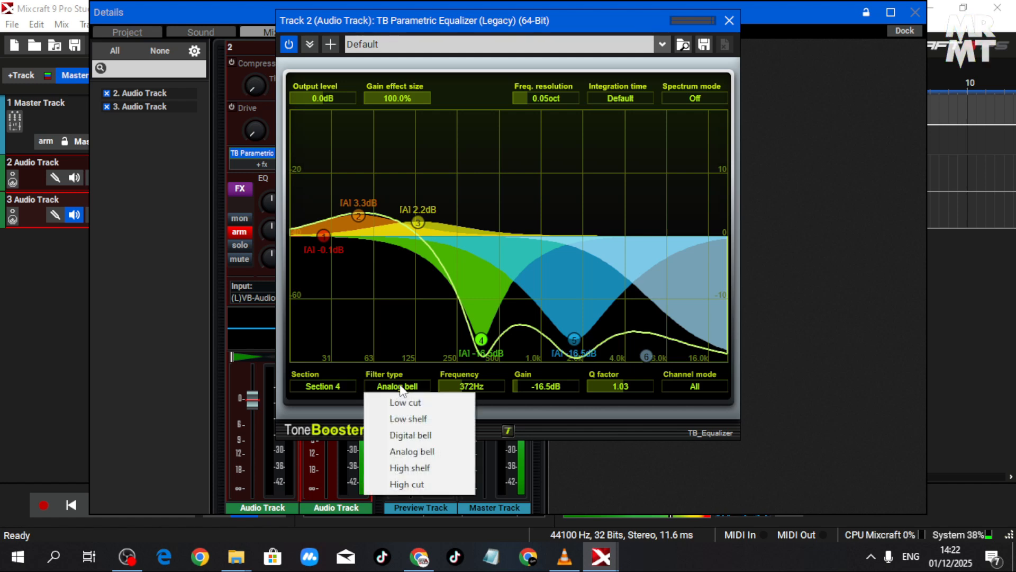
pyautogui.click(418, 419)
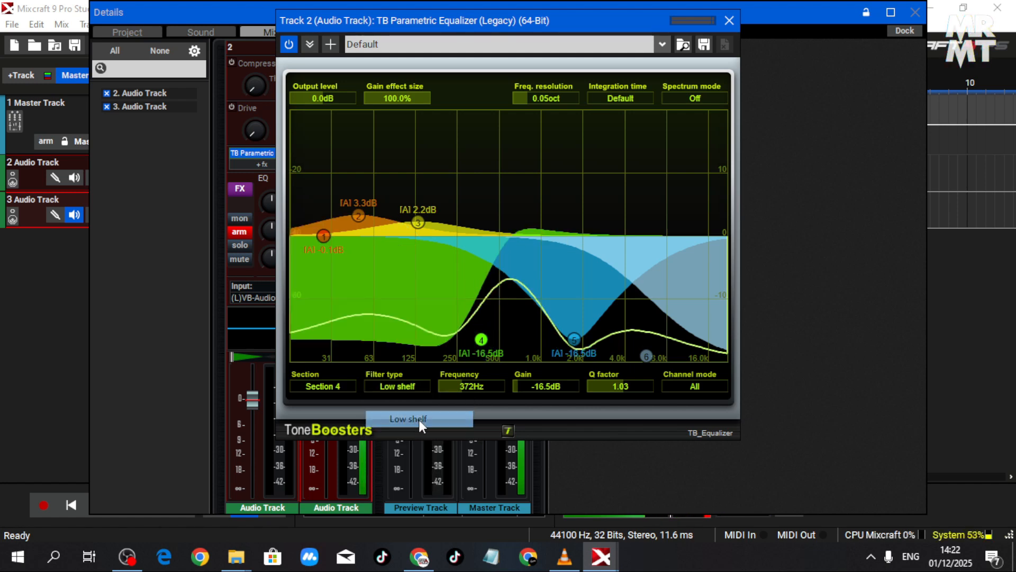
pyautogui.click(728, 20)
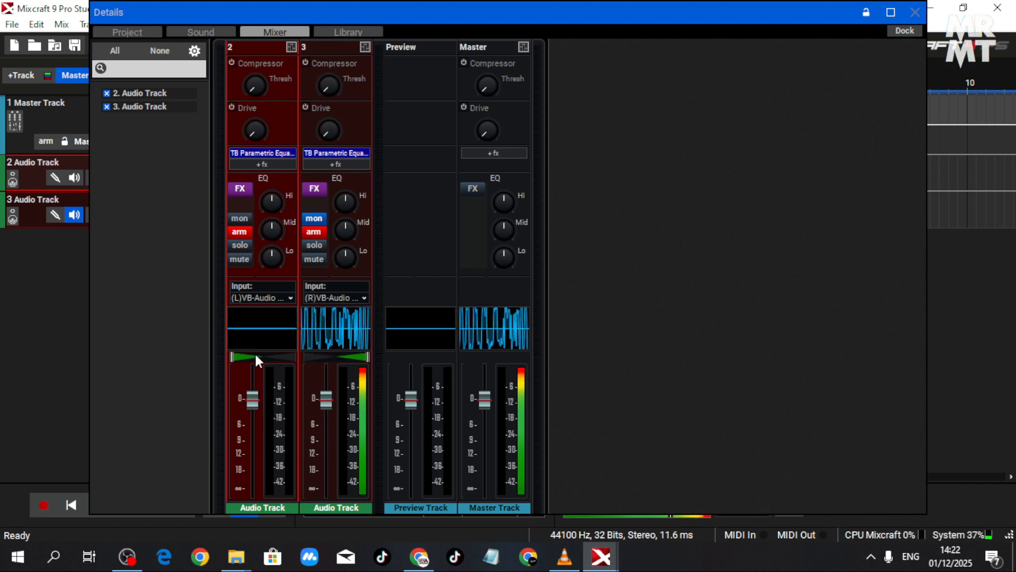
# - Turn track 2's input monitoring back on and lower track 3's volume fader to about -8 dB
pyautogui.click(239, 221)
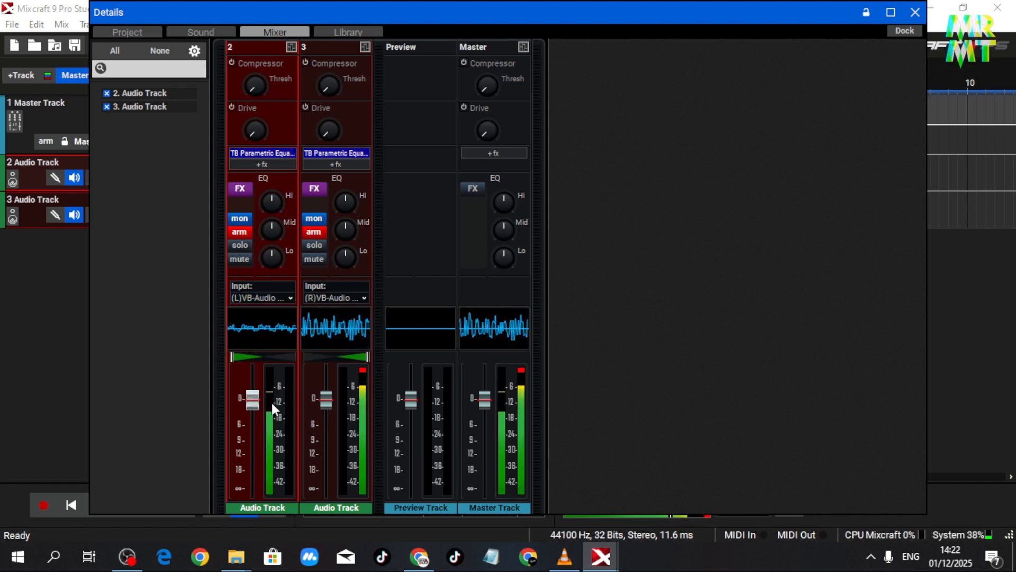
pyautogui.moveTo(330, 406); pyautogui.dragTo(338, 443)
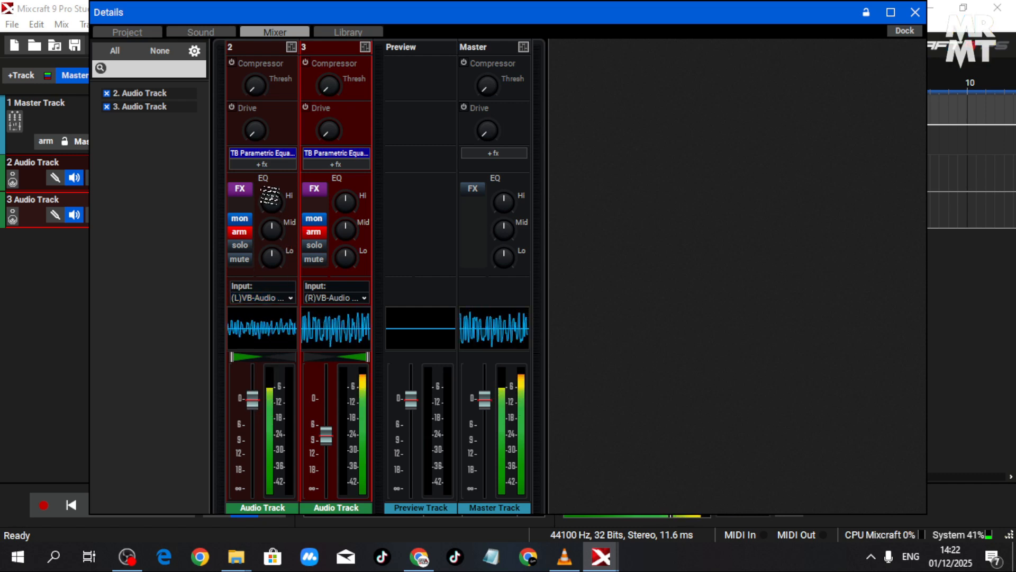
# - In track 2's equalizer, reduce band 3 to 1.1 dB near 225 Hz and raise band 2 to 4.5 dB at 64 Hz
pyautogui.click(258, 156)
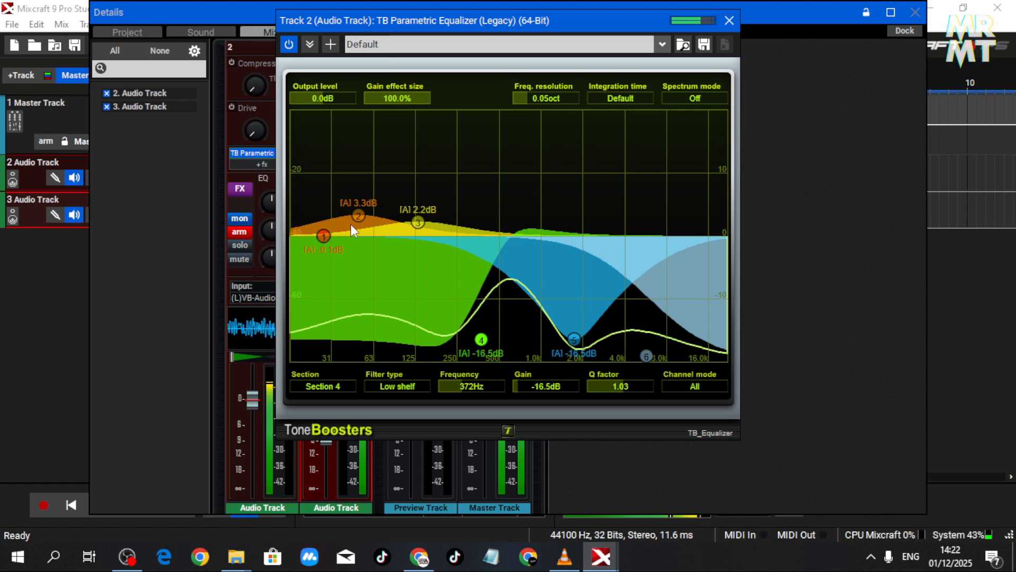
pyautogui.moveTo(357, 218); pyautogui.dragTo(450, 230)
pyautogui.moveTo(389, 221)
pyautogui.mouseDown()
pyautogui.moveTo(398, 207)
pyautogui.moveTo(374, 207)
pyautogui.mouseUp()
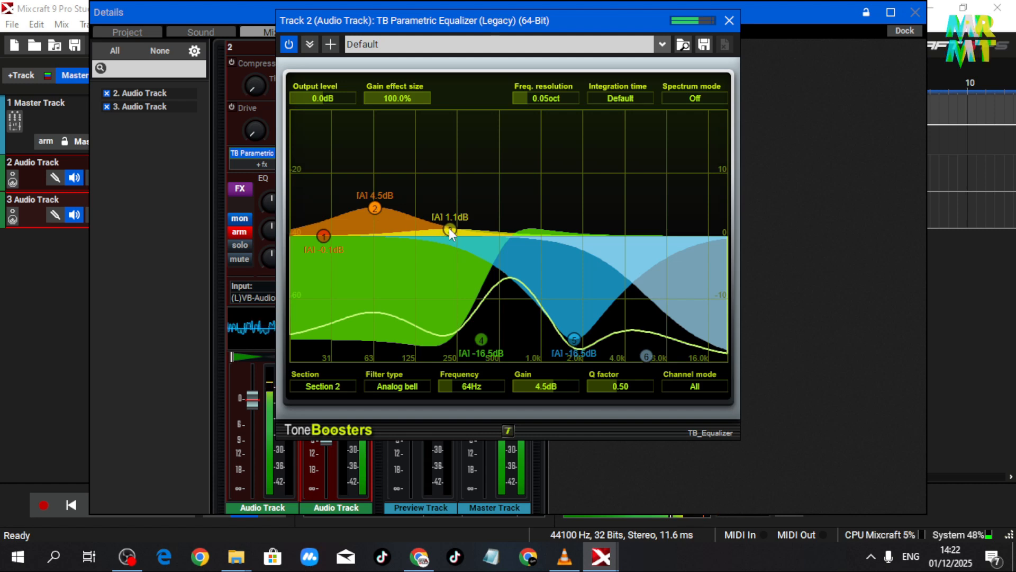
# - In track 2's equalizer, set band 1 to 7.2 dB, band 2 to 7.4 dB, band 3 to 5.8 dB and band 4 to -8.0 dB, then close it
pyautogui.moveTo(449, 229); pyautogui.dragTo(411, 212)
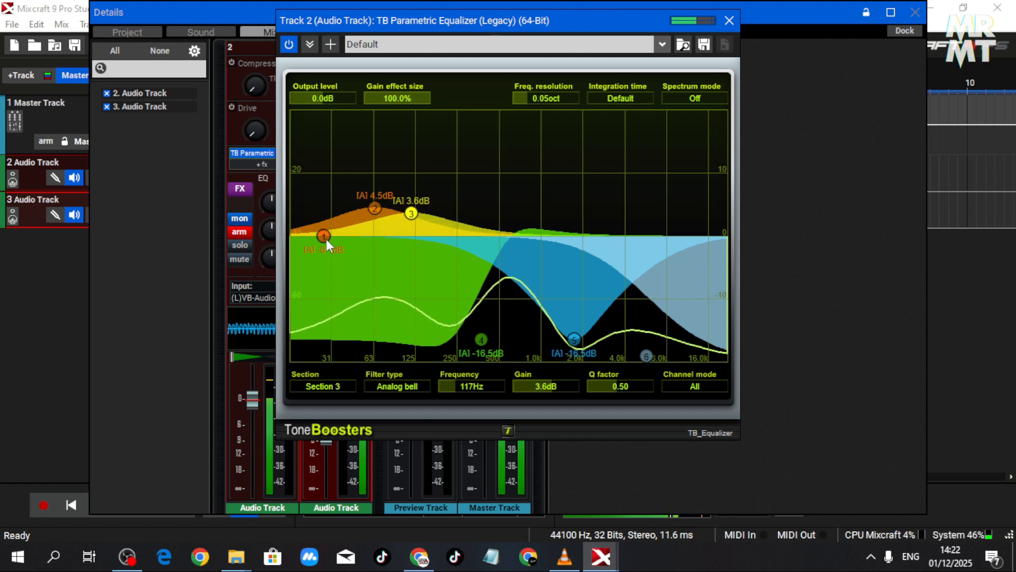
pyautogui.moveTo(324, 236); pyautogui.dragTo(411, 200)
pyautogui.click(373, 206)
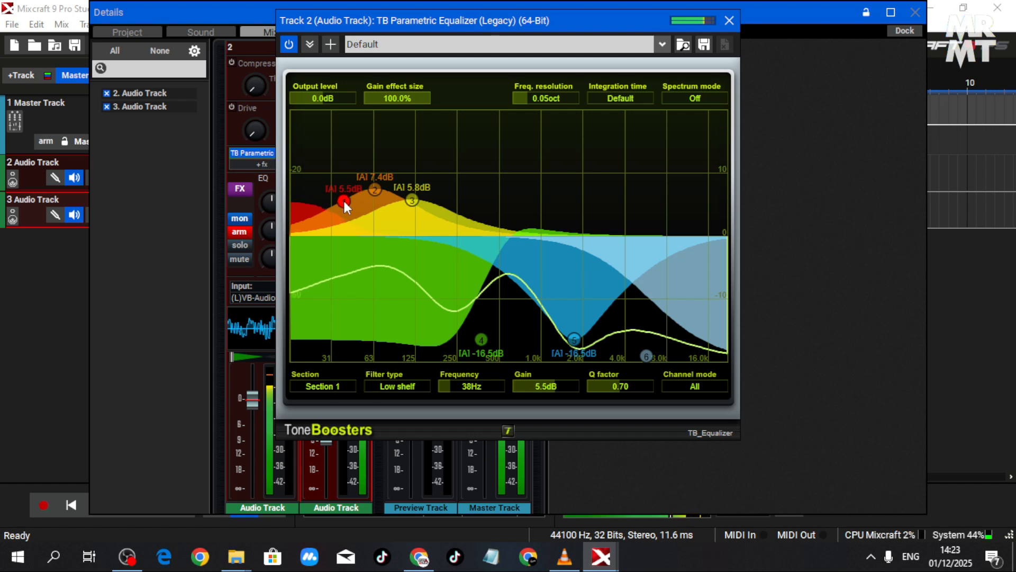
pyautogui.moveTo(343, 199); pyautogui.dragTo(339, 189)
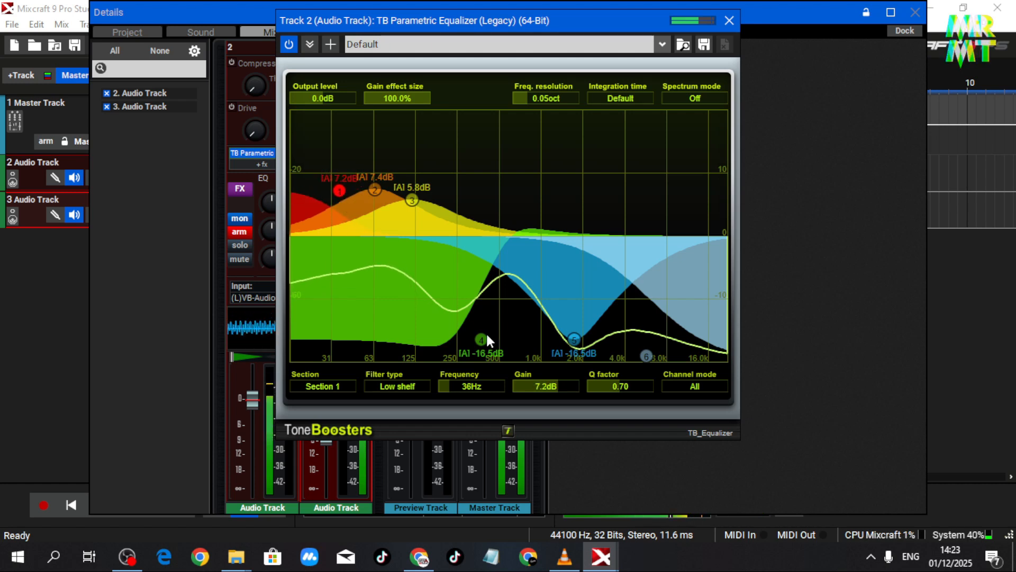
pyautogui.moveTo(481, 338); pyautogui.dragTo(487, 287)
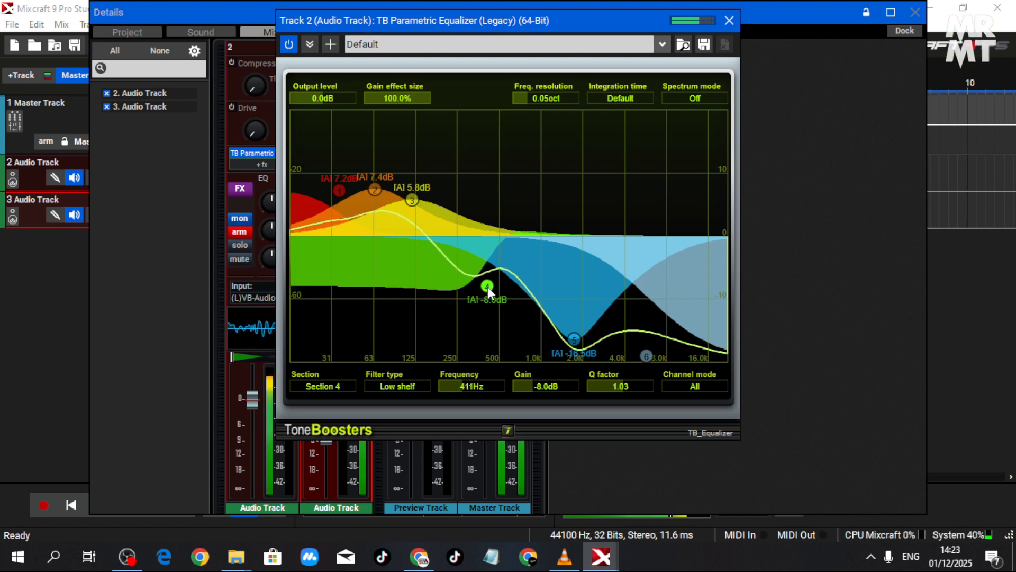
pyautogui.click(726, 22)
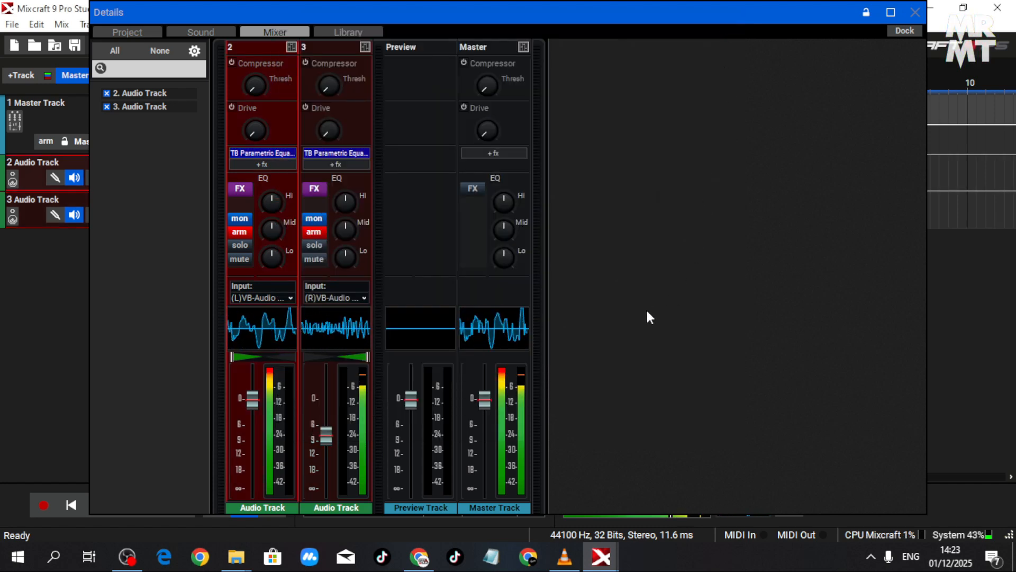
# - Raise track 3's volume fader back to its default 0 dB level
pyautogui.moveTo(326, 435); pyautogui.dragTo(328, 408)
pyautogui.doubleClick(327, 406)
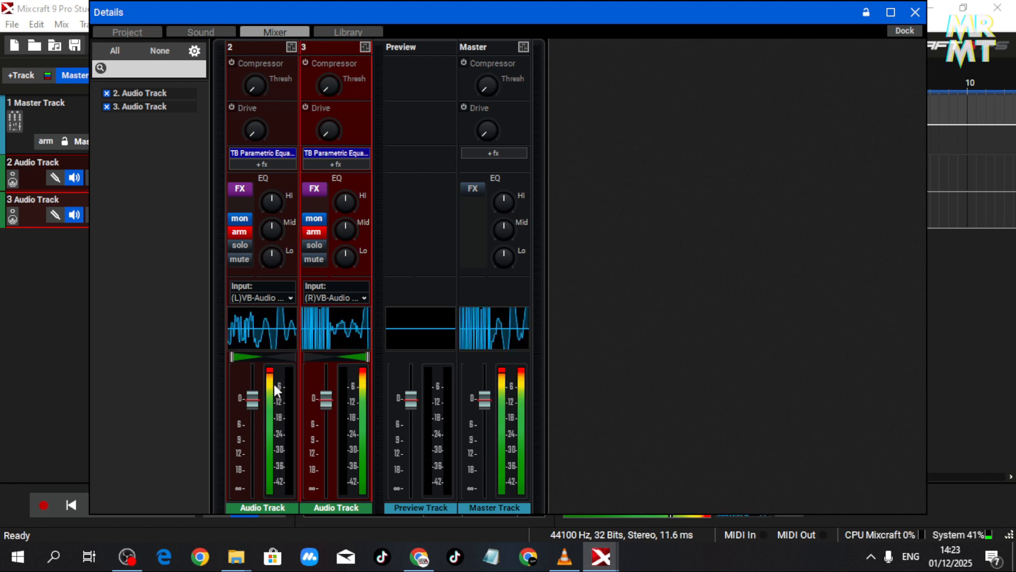
# - Compare the two channels by switching input monitoring off and back on for track 2 and track 3 in turn
pyautogui.click(243, 221)
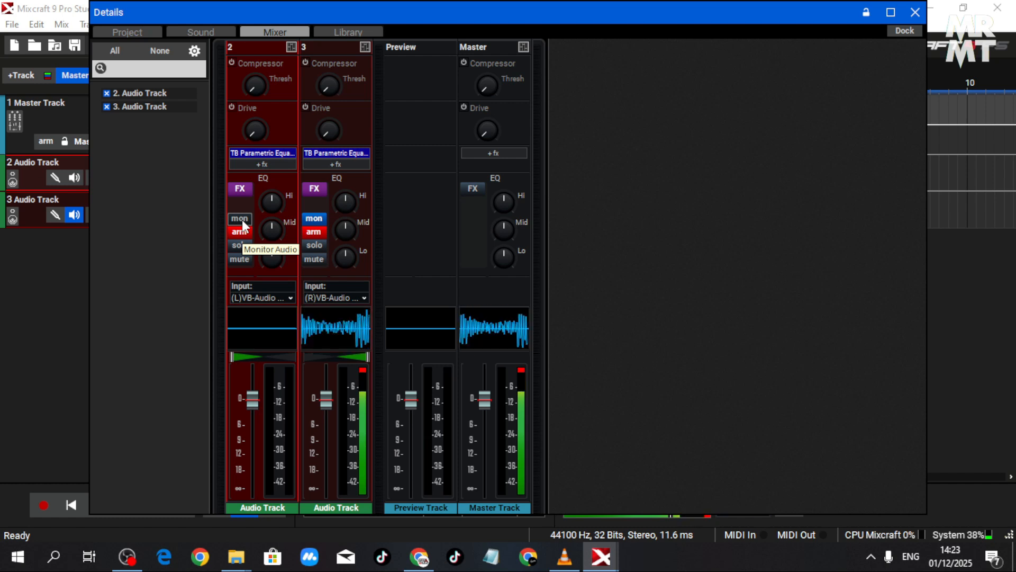
pyautogui.click(242, 220)
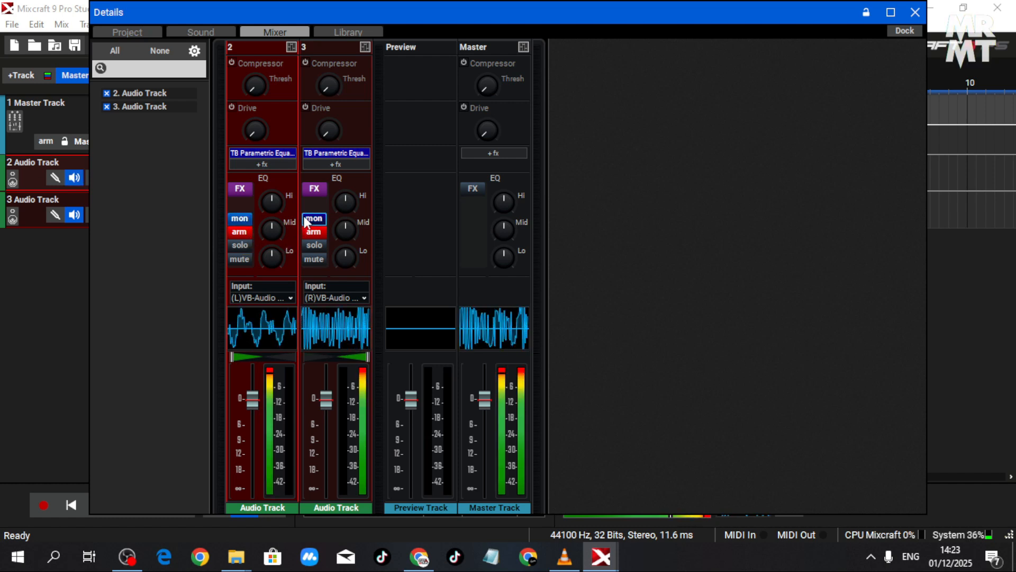
pyautogui.click(316, 218)
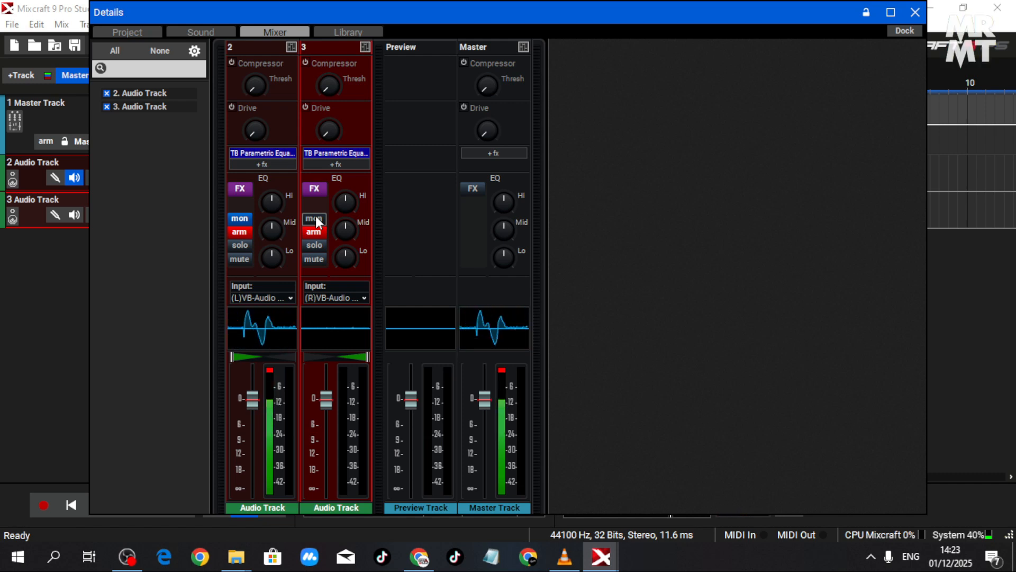
pyautogui.click(316, 216)
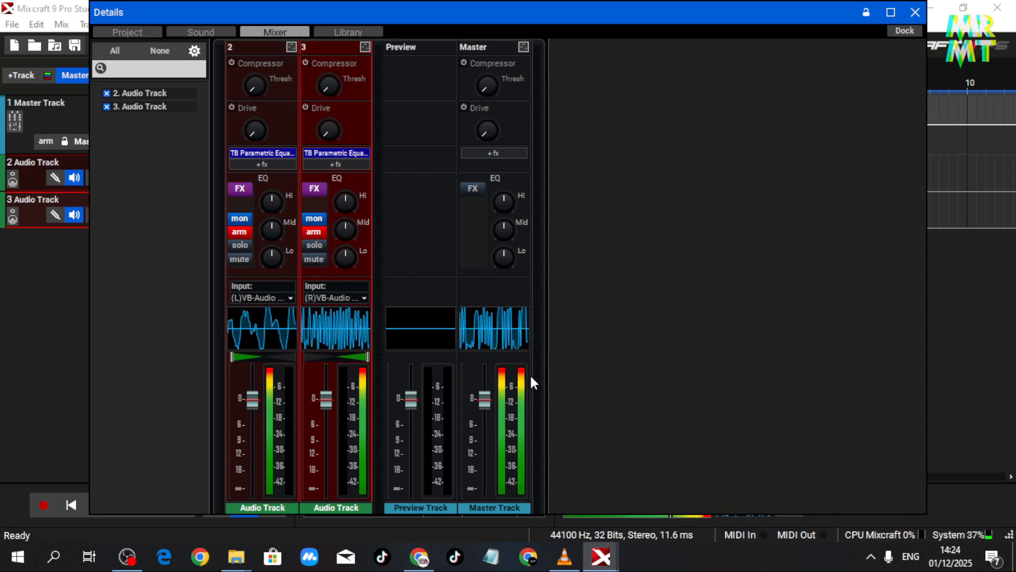
# - Add the Classic Master Limiter effect to the master track, raise its threshold to about -1 dB, and close its window
pyautogui.click(511, 153)
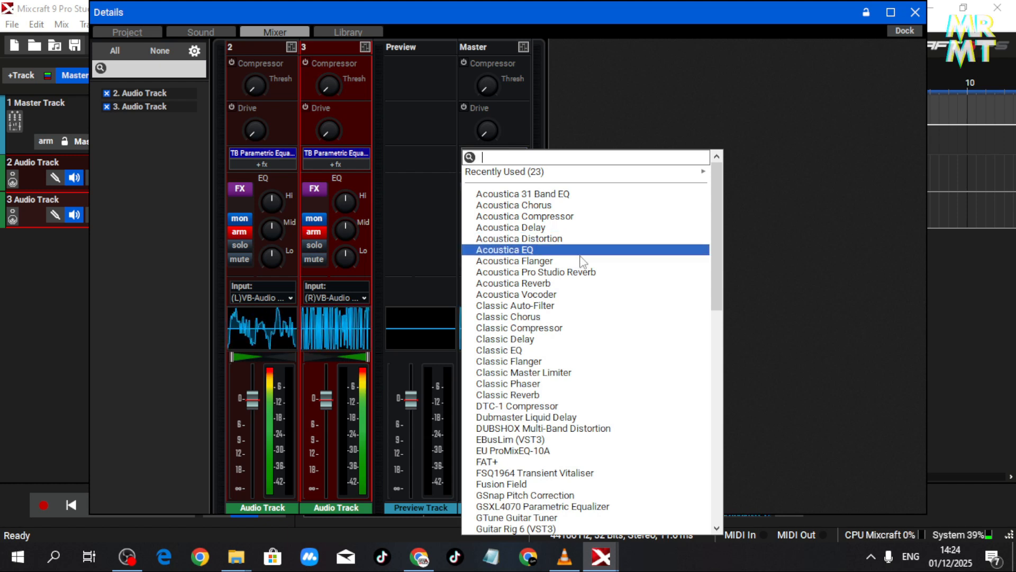
pyautogui.click(650, 373)
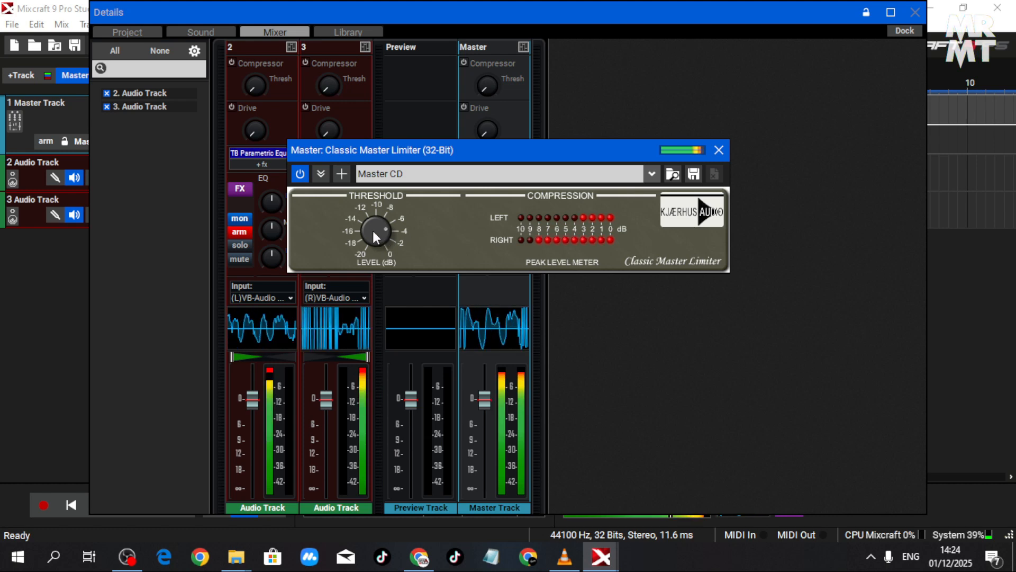
pyautogui.moveTo(373, 228); pyautogui.dragTo(371, 202)
pyautogui.moveTo(373, 178); pyautogui.dragTo(379, 170)
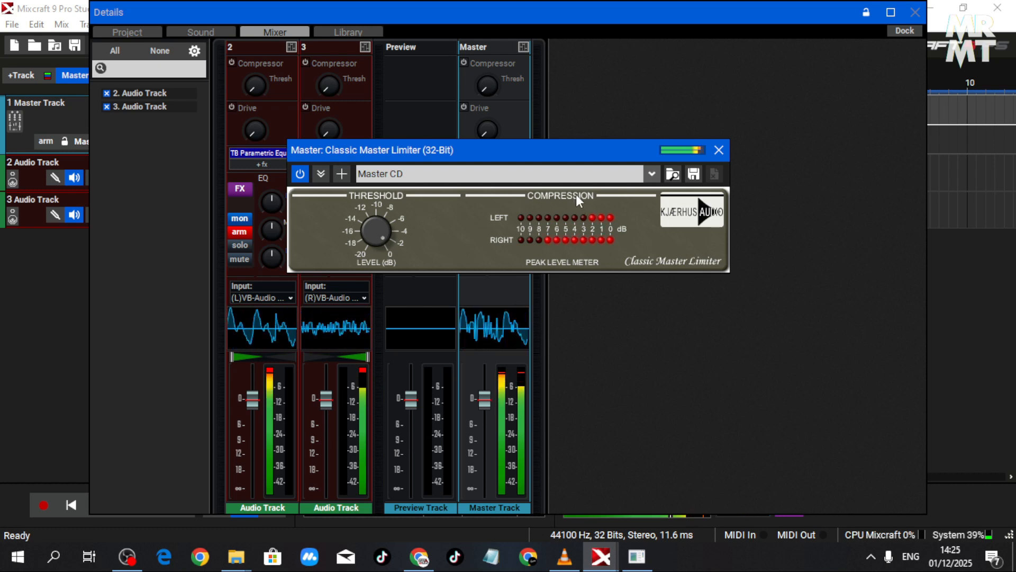
pyautogui.click(718, 150)
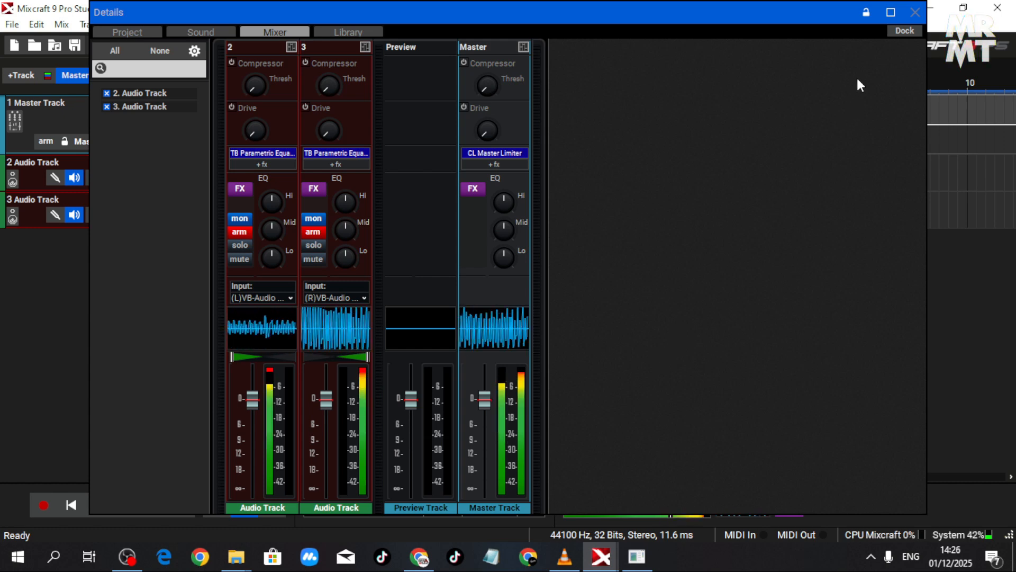
# - Dock the floating mixer details window back into the main project window
pyautogui.click(905, 31)
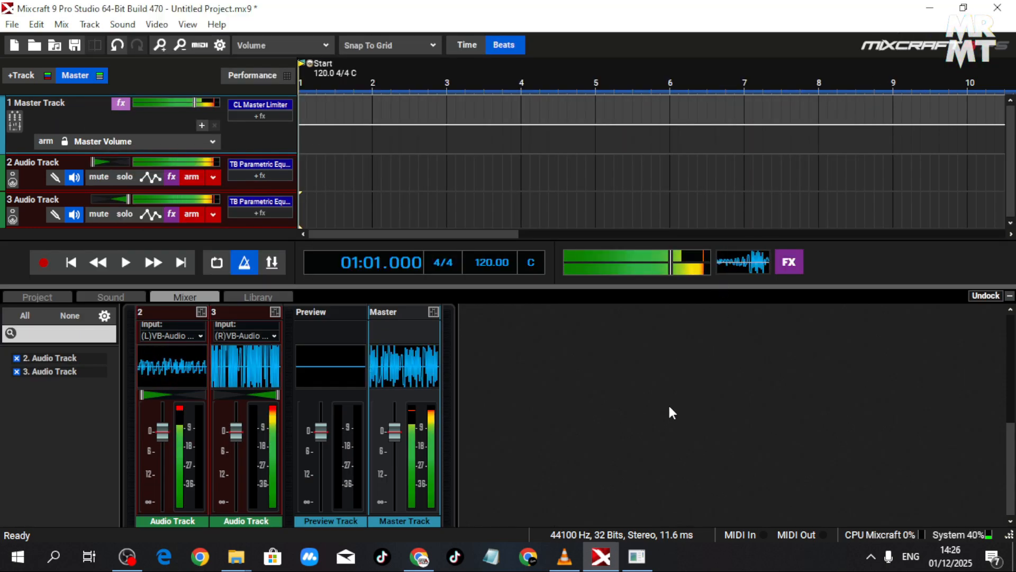